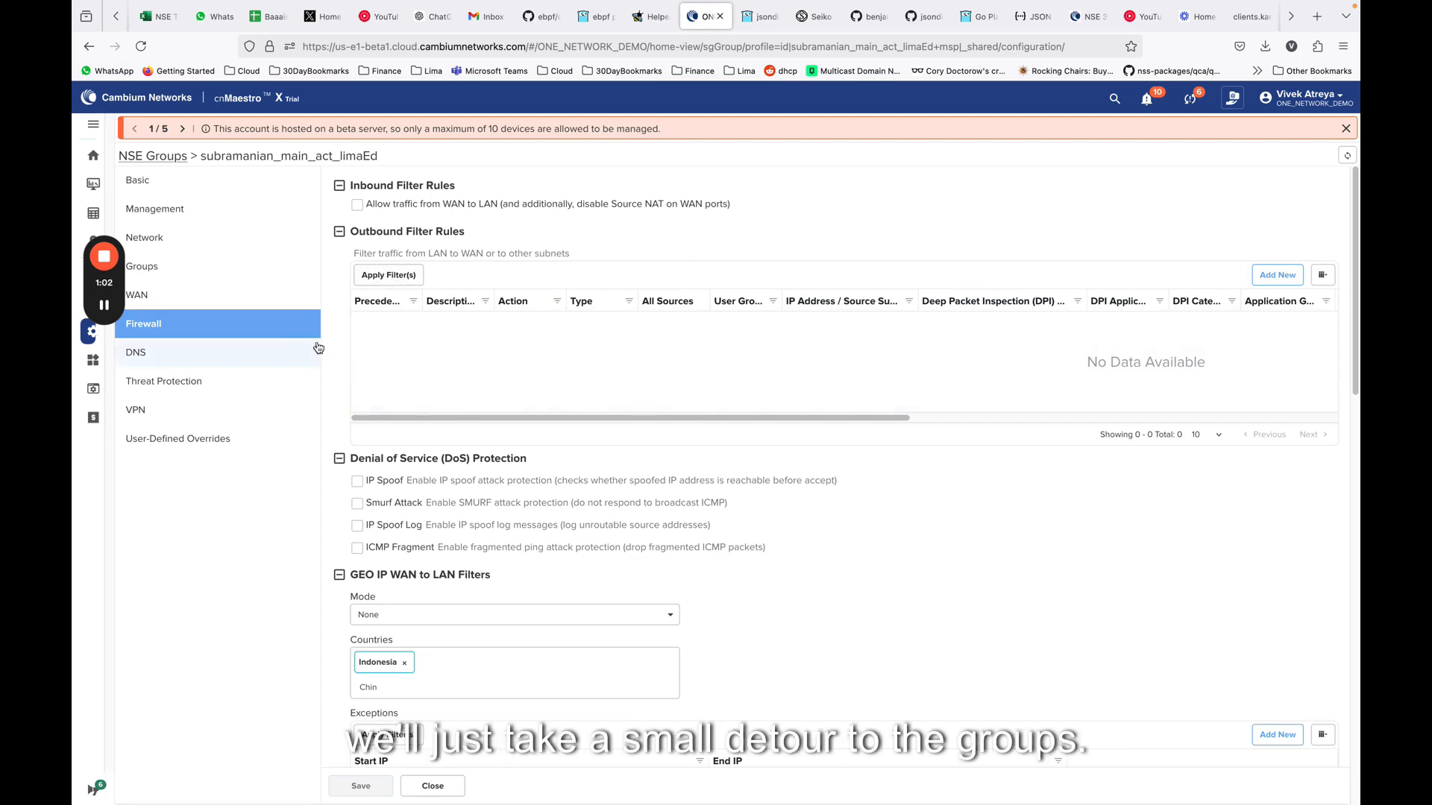
Open the NSE group's Groups settings and review the source subnets assigned to the Students user group
{"action": "left_click", "coordinate": [157, 273]}
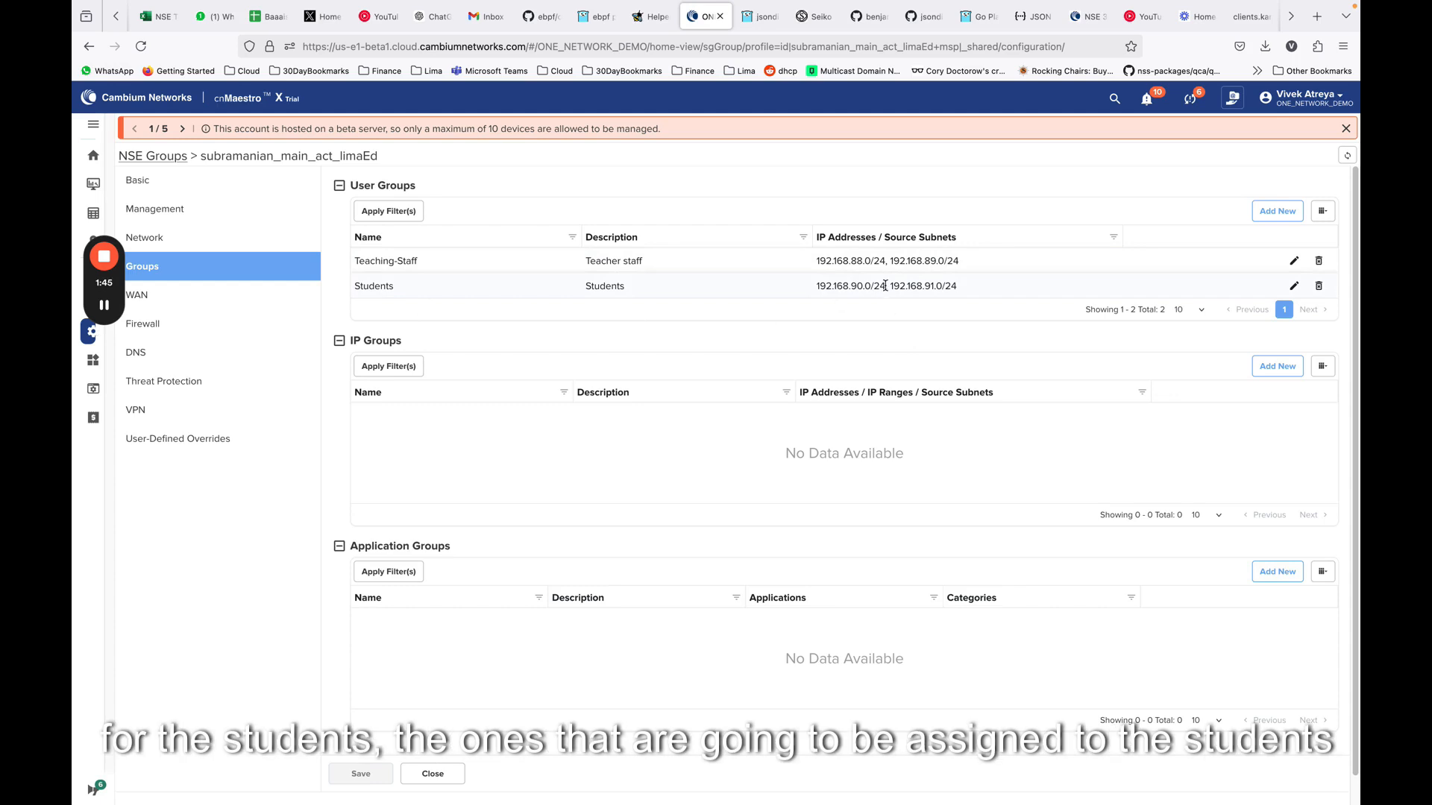
{"action": "left_click_drag", "start_coordinate": [890, 287], "coordinate": [1072, 297]}
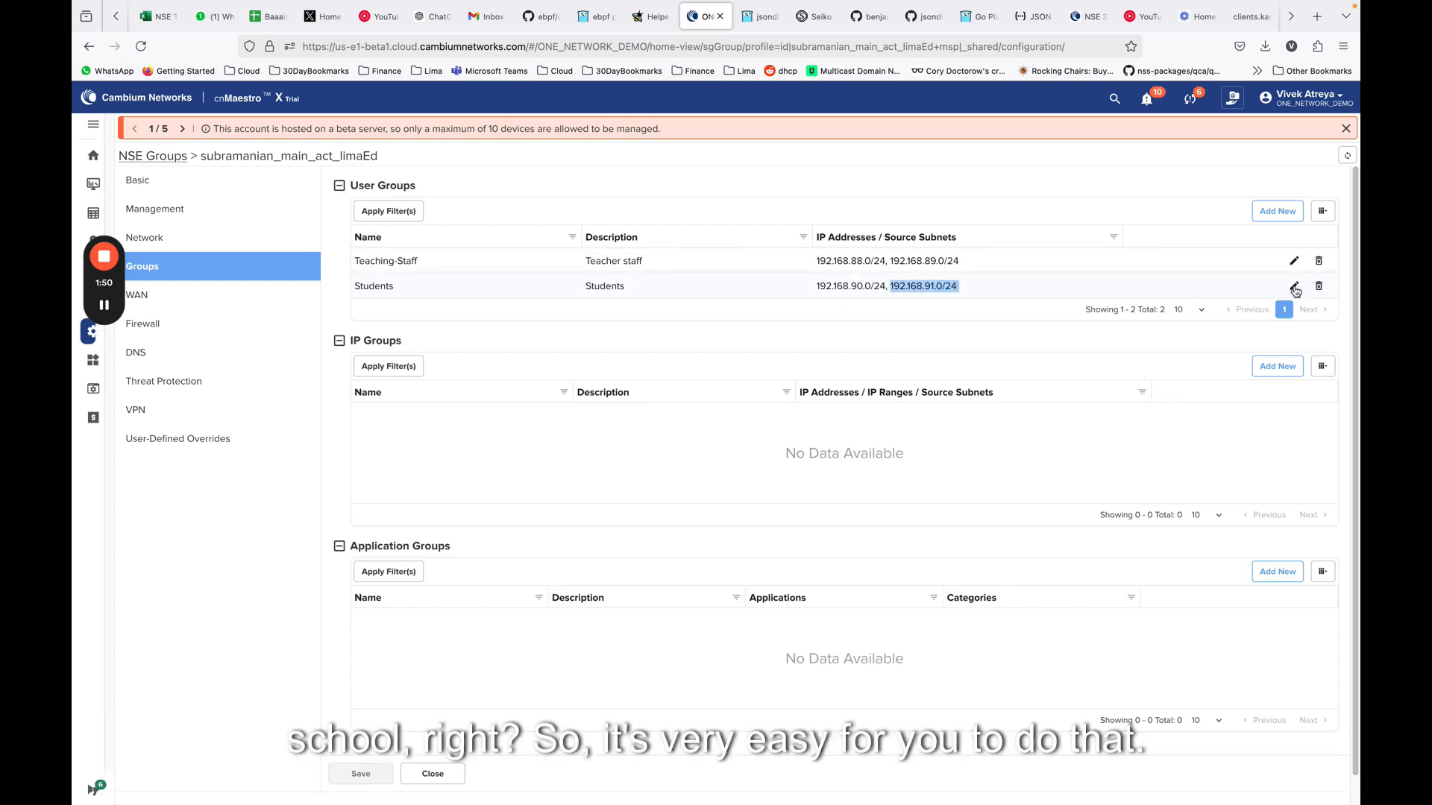
{"action": "left_click", "coordinate": [1277, 211]}
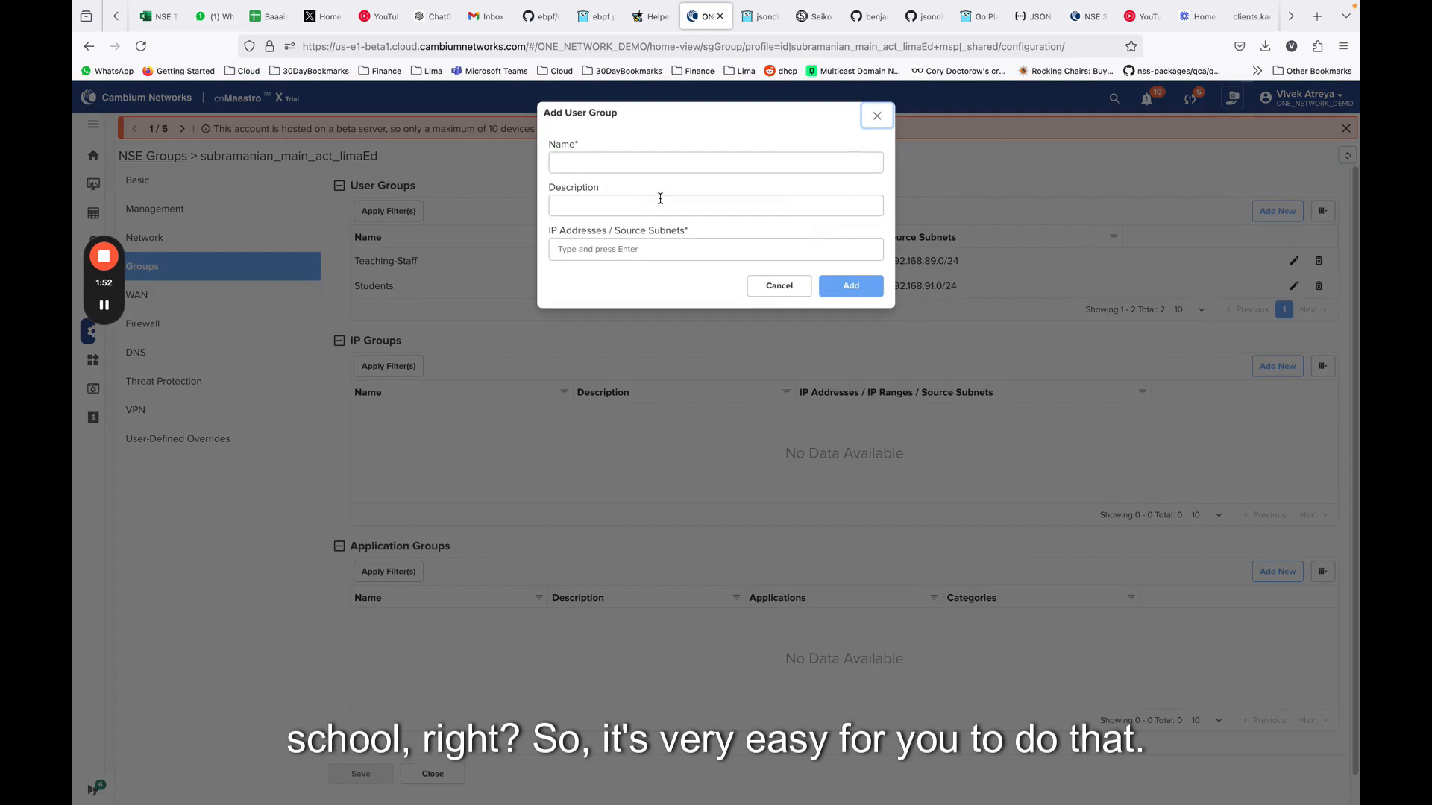
{"action": "left_click", "coordinate": [631, 166]}
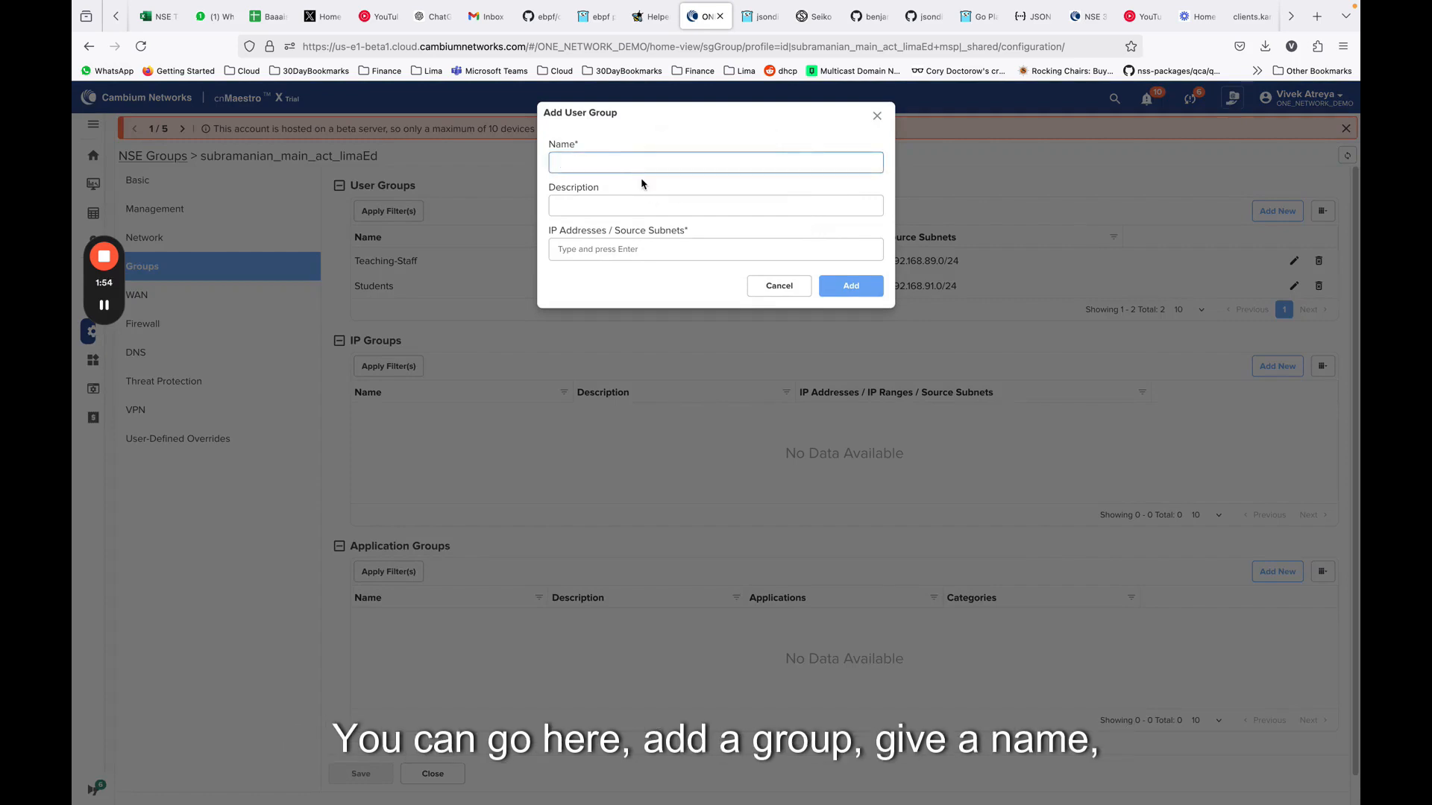
{"action": "left_click", "coordinate": [604, 250]}
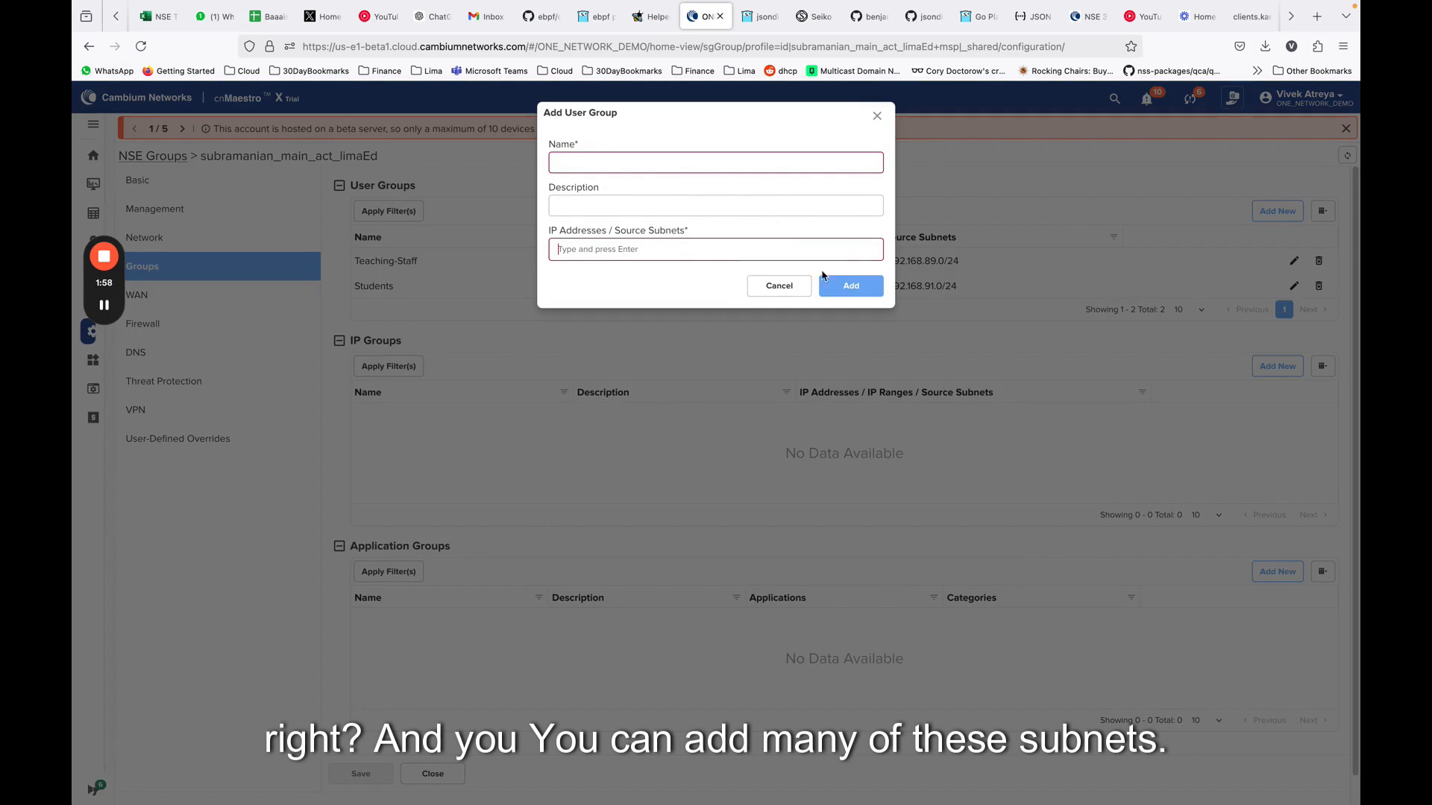
{"action": "left_click", "coordinate": [780, 286]}
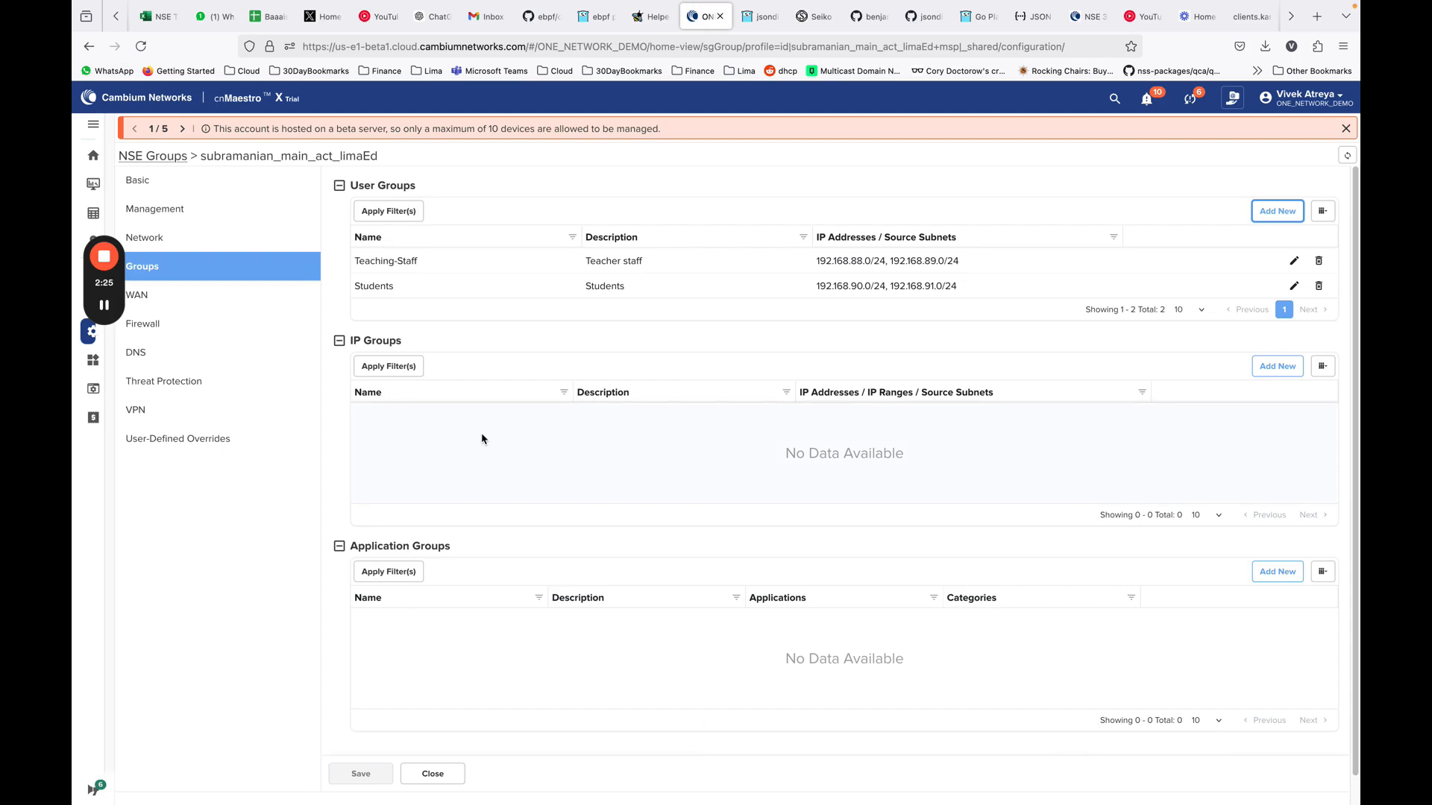
Start a new application group and name it BlockedApplications
{"action": "left_click", "coordinate": [1271, 575]}
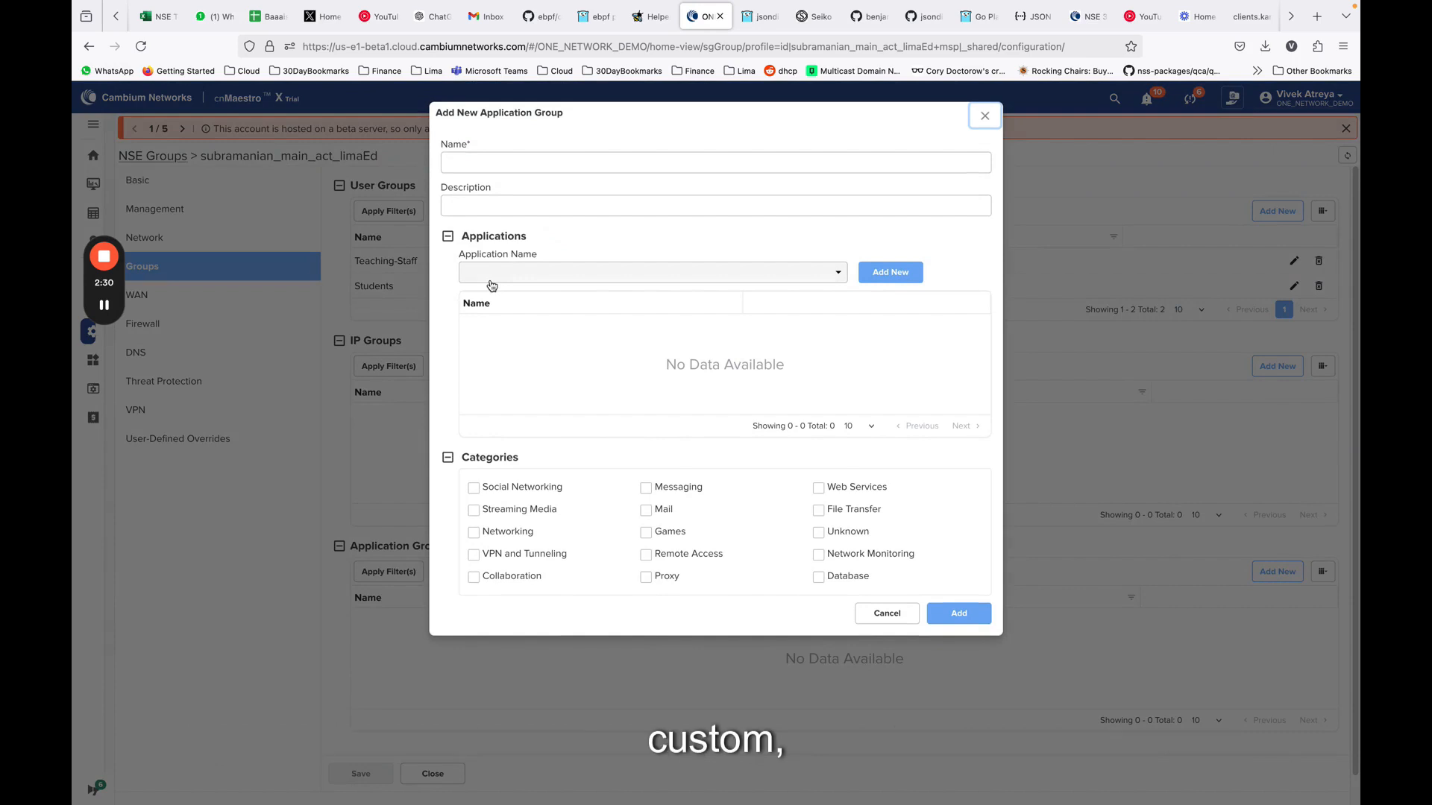
{"action": "left_click", "coordinate": [485, 163]}
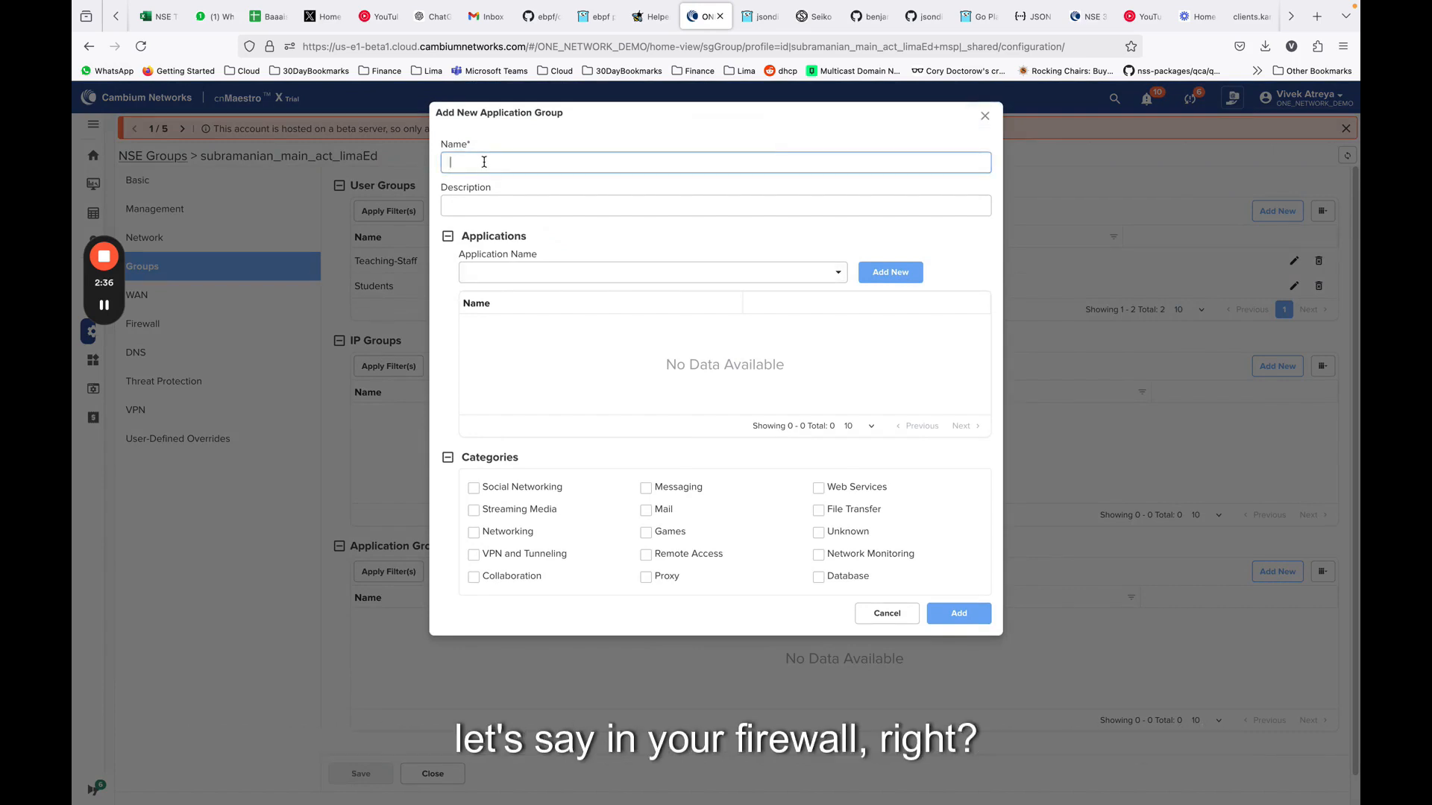
{"action": "type", "text": "B"}
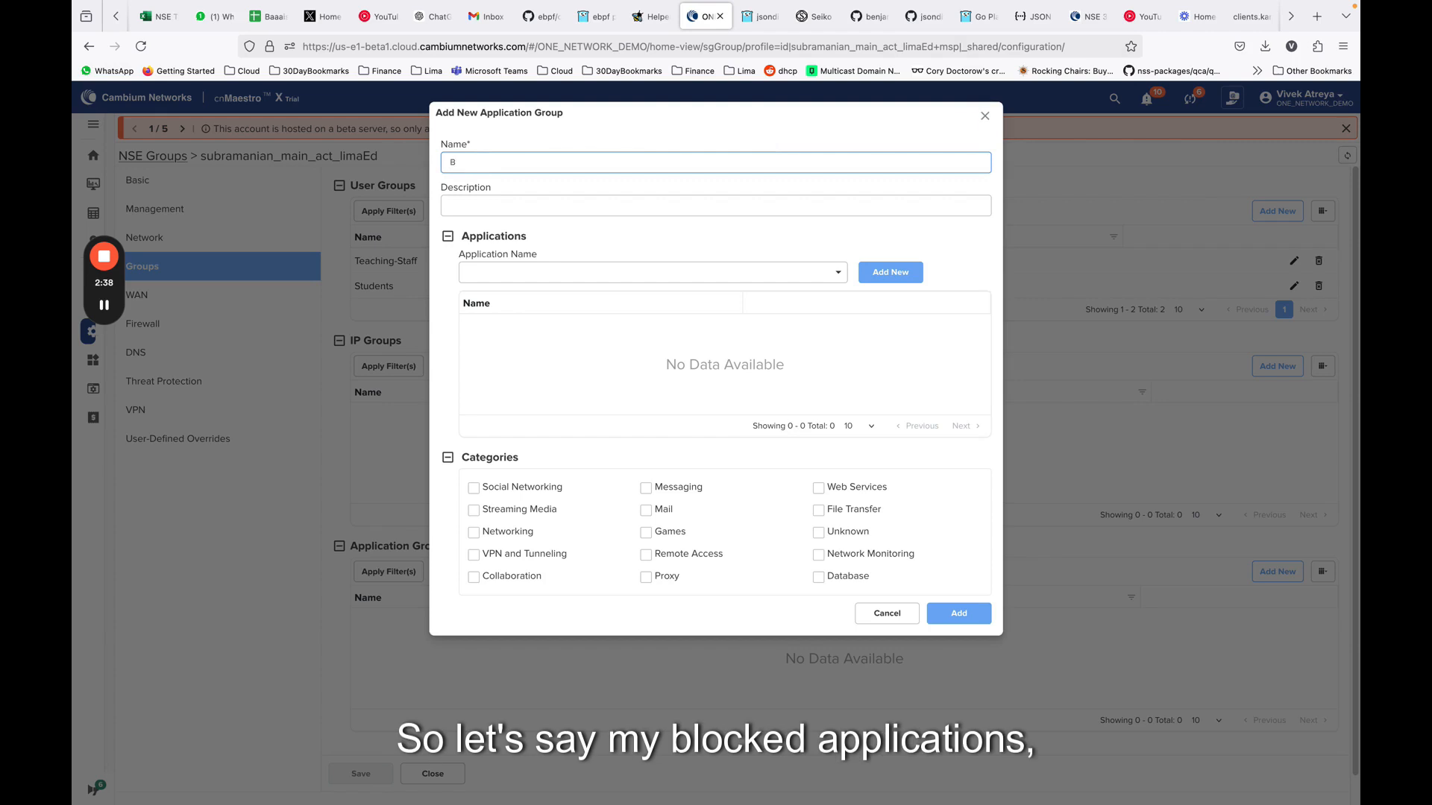
{"action": "type", "text": "lockedApplications"}
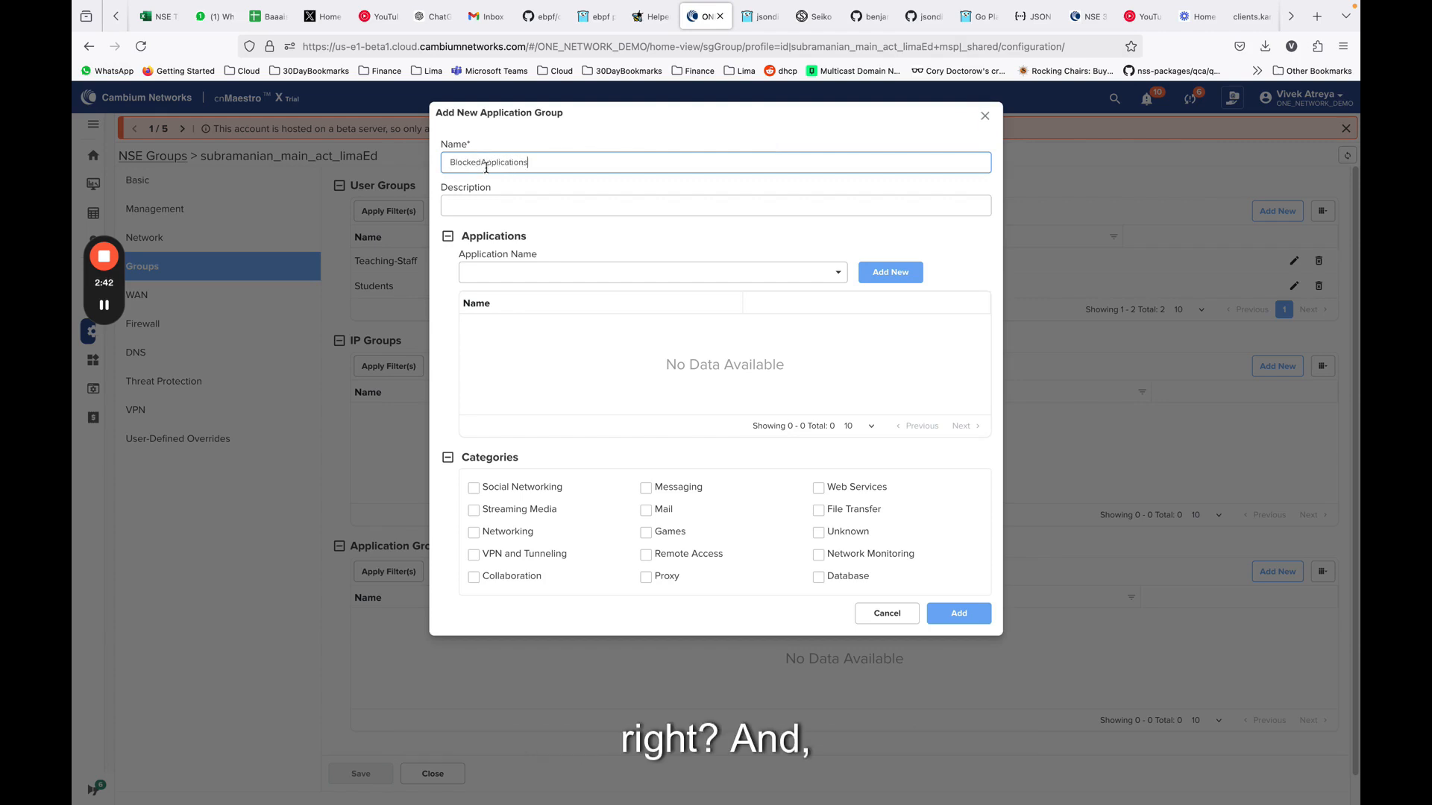
Find Bittorrent in the application list and add it to the BlockedApplications group
{"action": "left_click", "coordinate": [767, 275]}
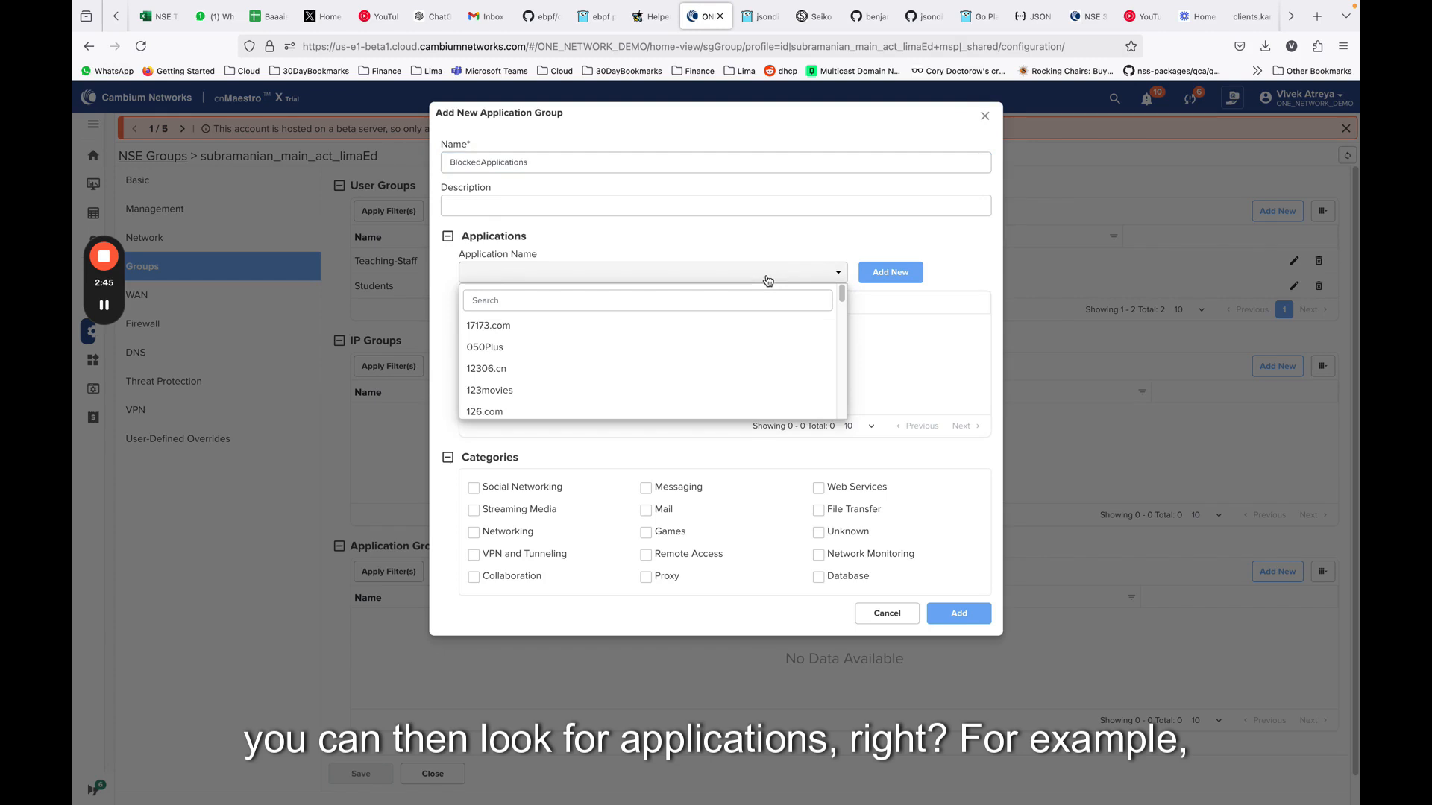
{"action": "left_click", "coordinate": [710, 302]}
{"action": "type", "text": "bit"}
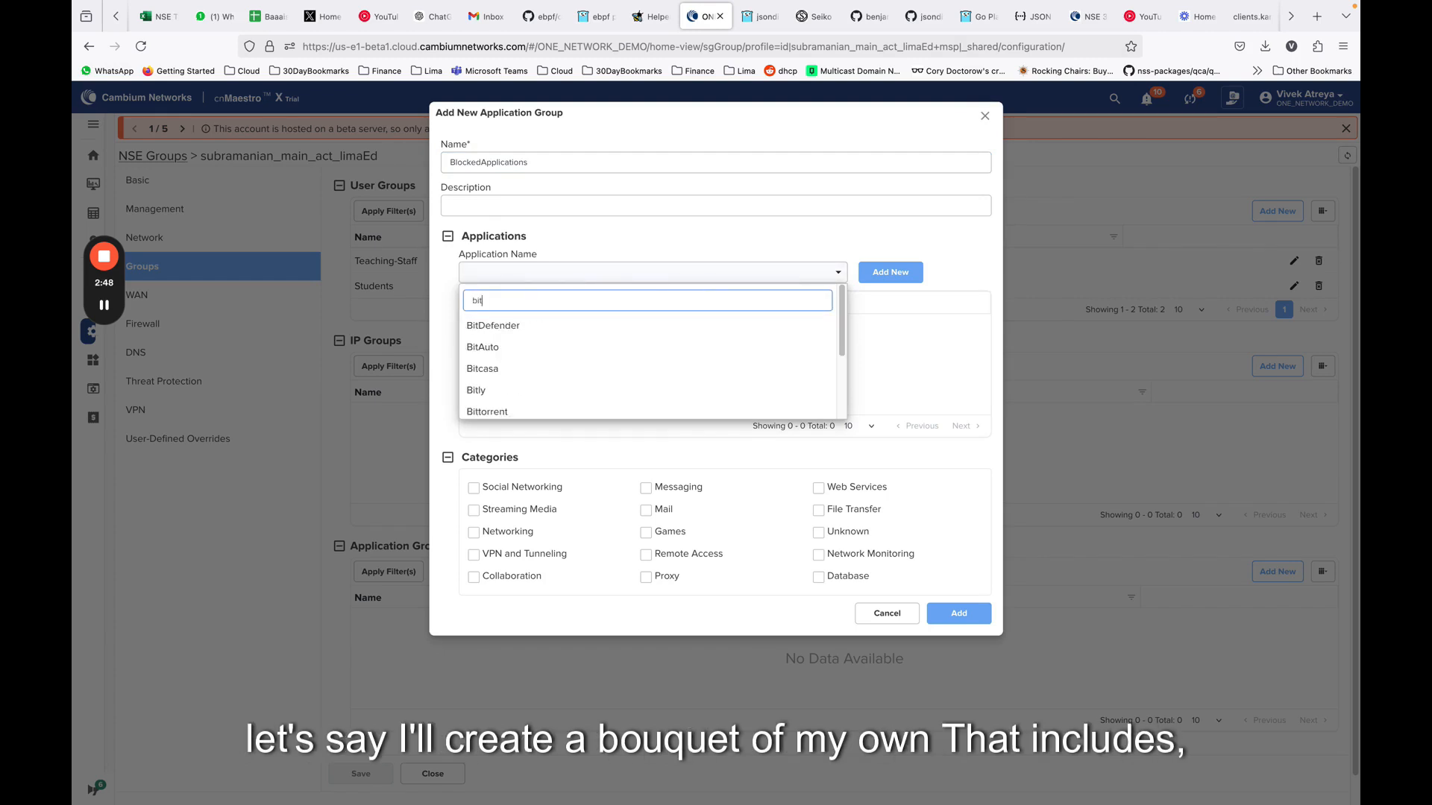
{"action": "left_click", "coordinate": [623, 410]}
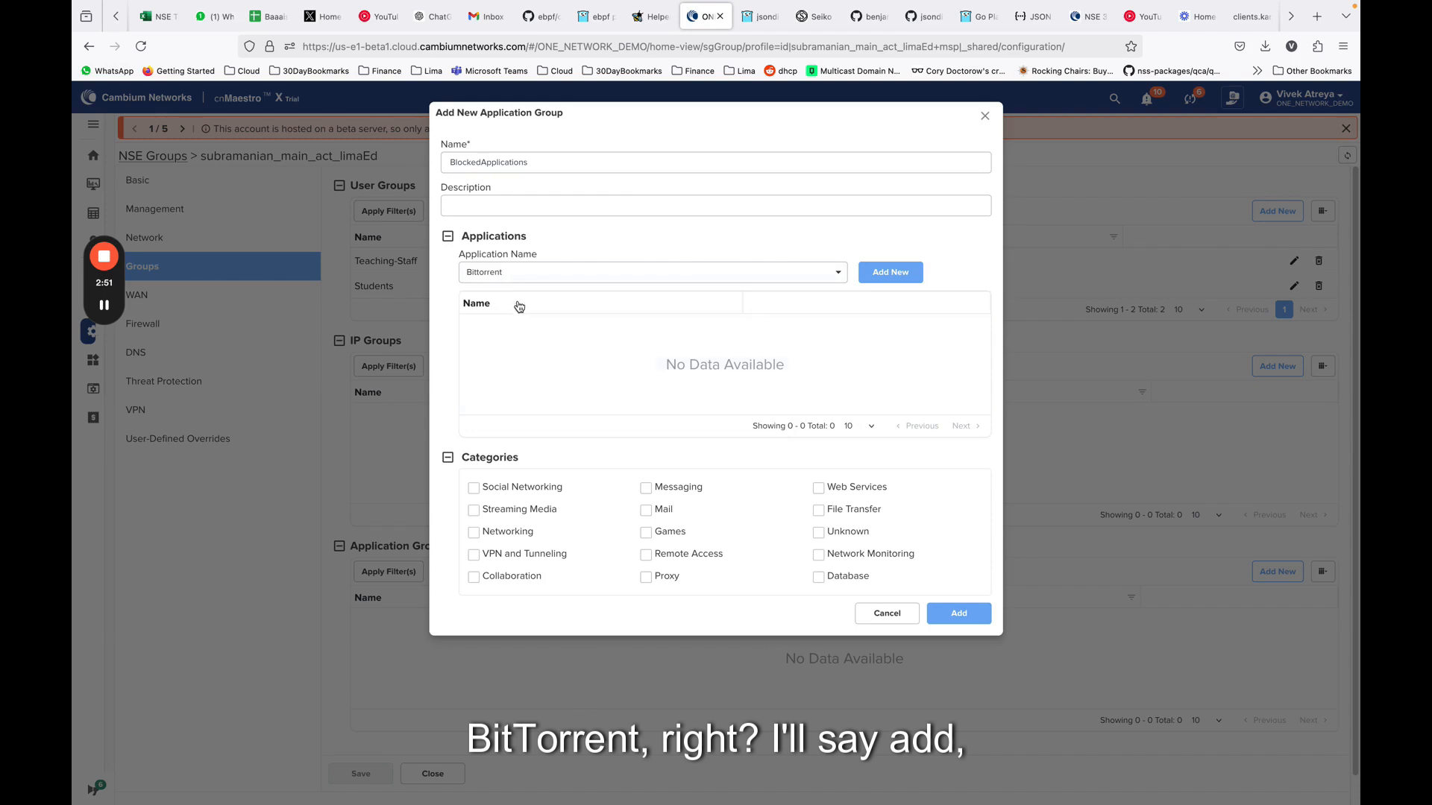
{"action": "left_click", "coordinate": [886, 280]}
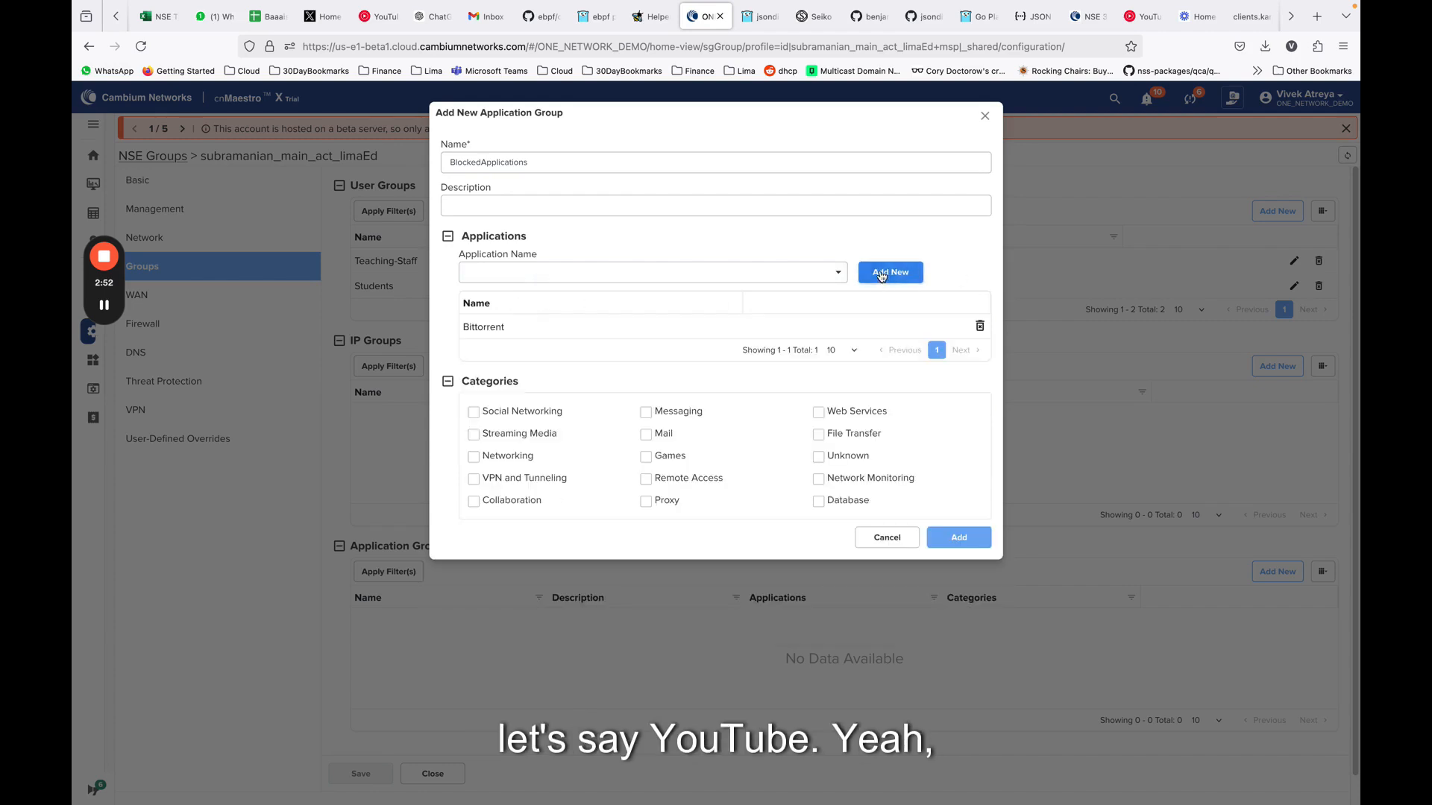
Find YouTube in the application list and add it to the BlockedApplications group
{"action": "left_click", "coordinate": [518, 276]}
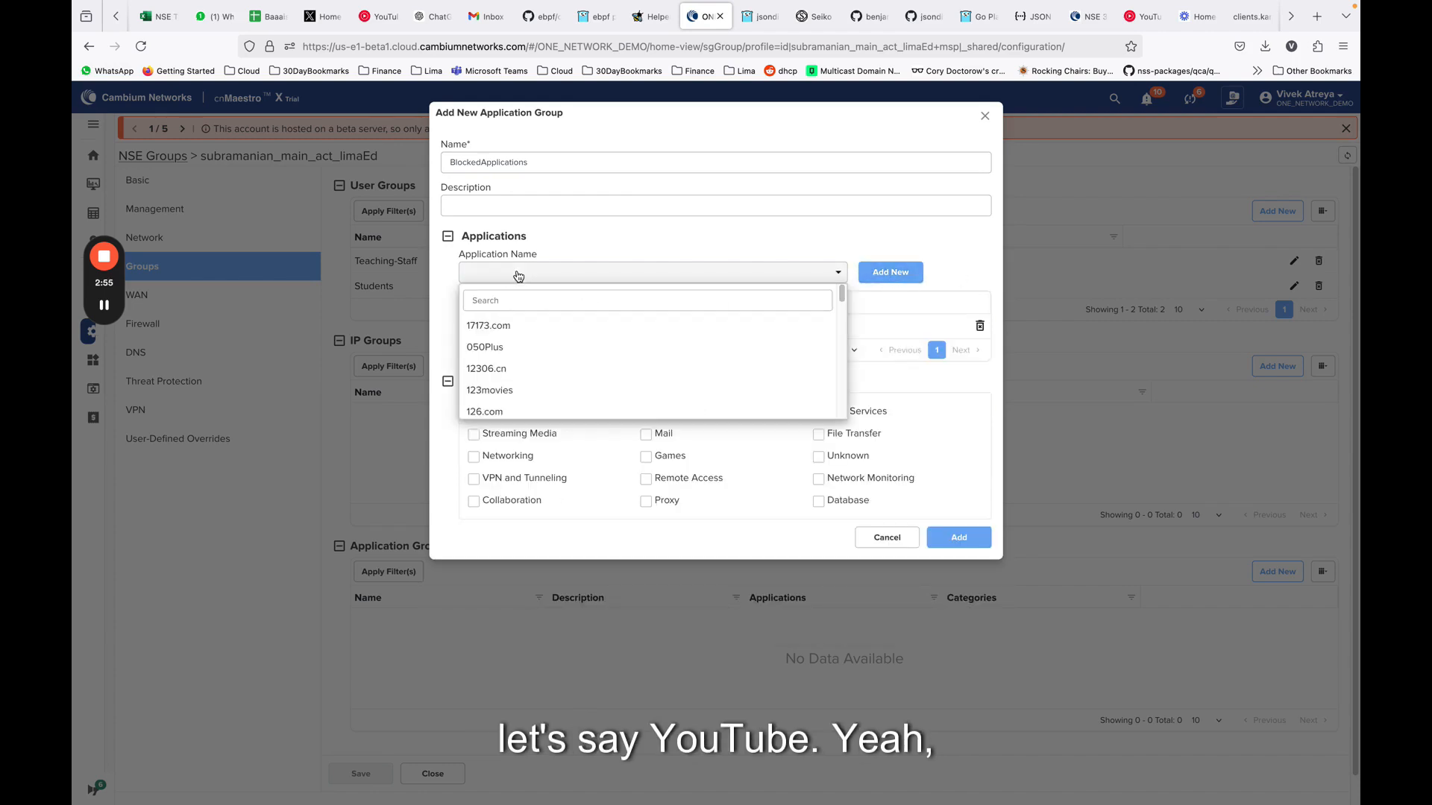
{"action": "left_click", "coordinate": [512, 302]}
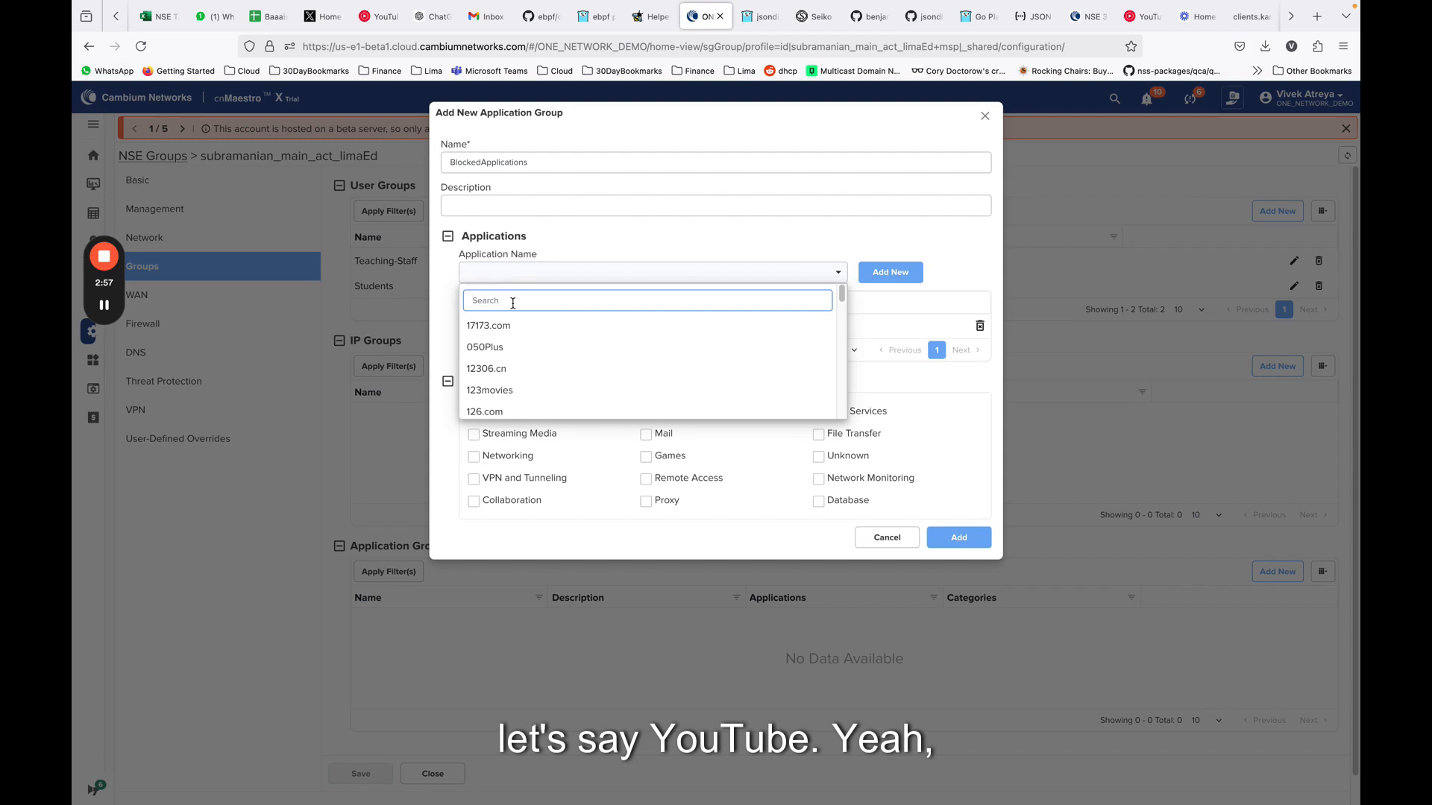
{"action": "type", "text": "yout"}
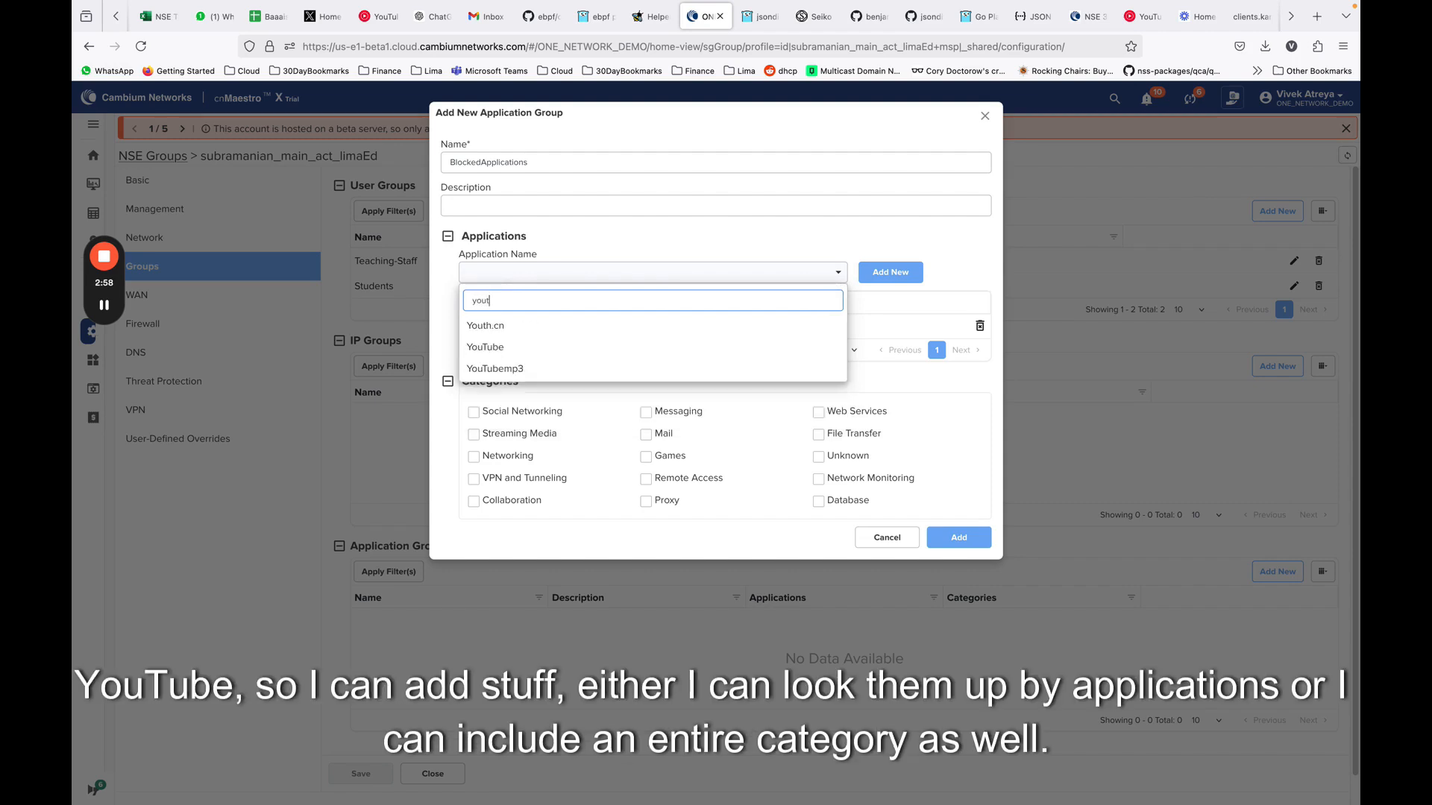
{"action": "left_click", "coordinate": [530, 349]}
{"action": "left_click", "coordinate": [908, 273]}
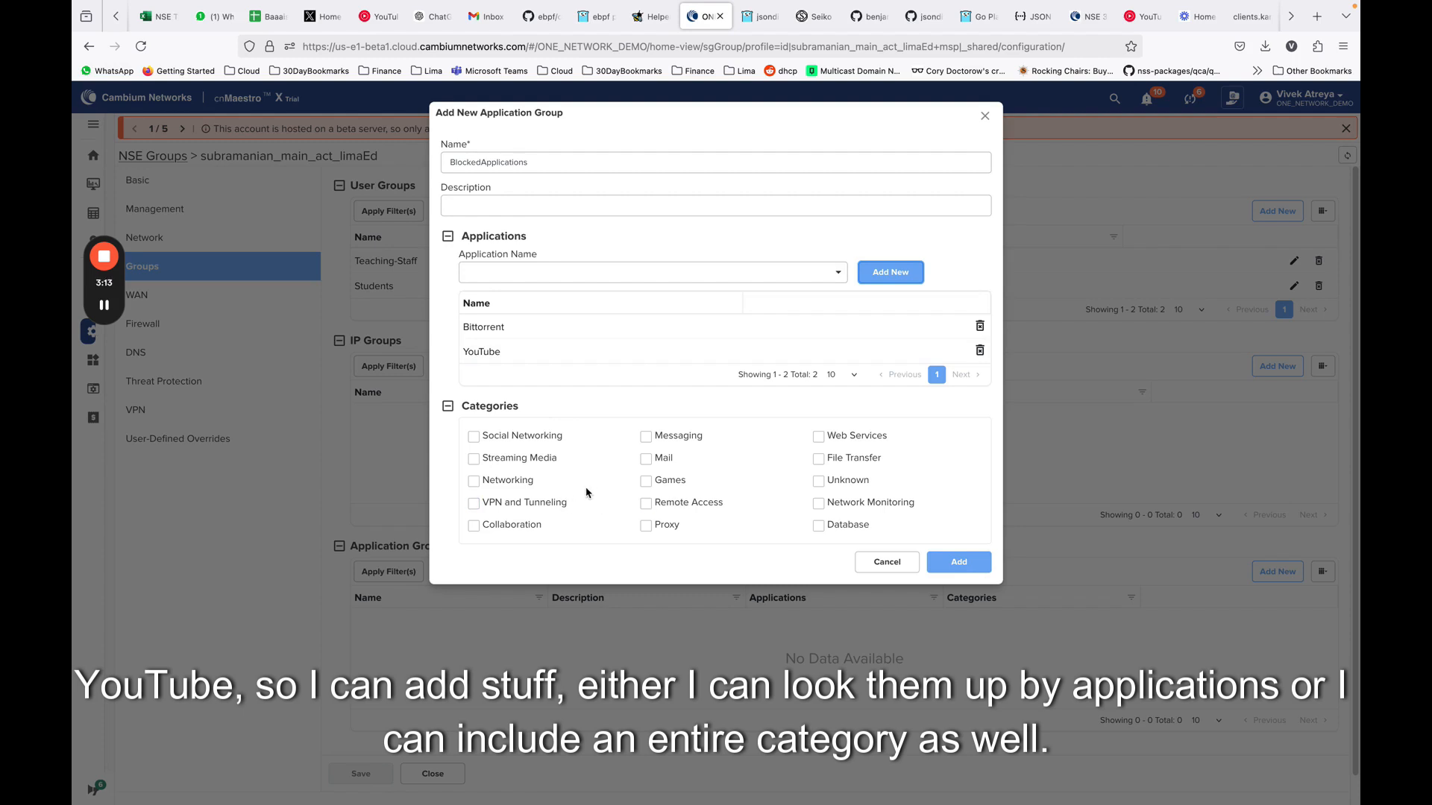
Include the Games category in the application group, add the group and save the NSE group
{"action": "left_click", "coordinate": [658, 483]}
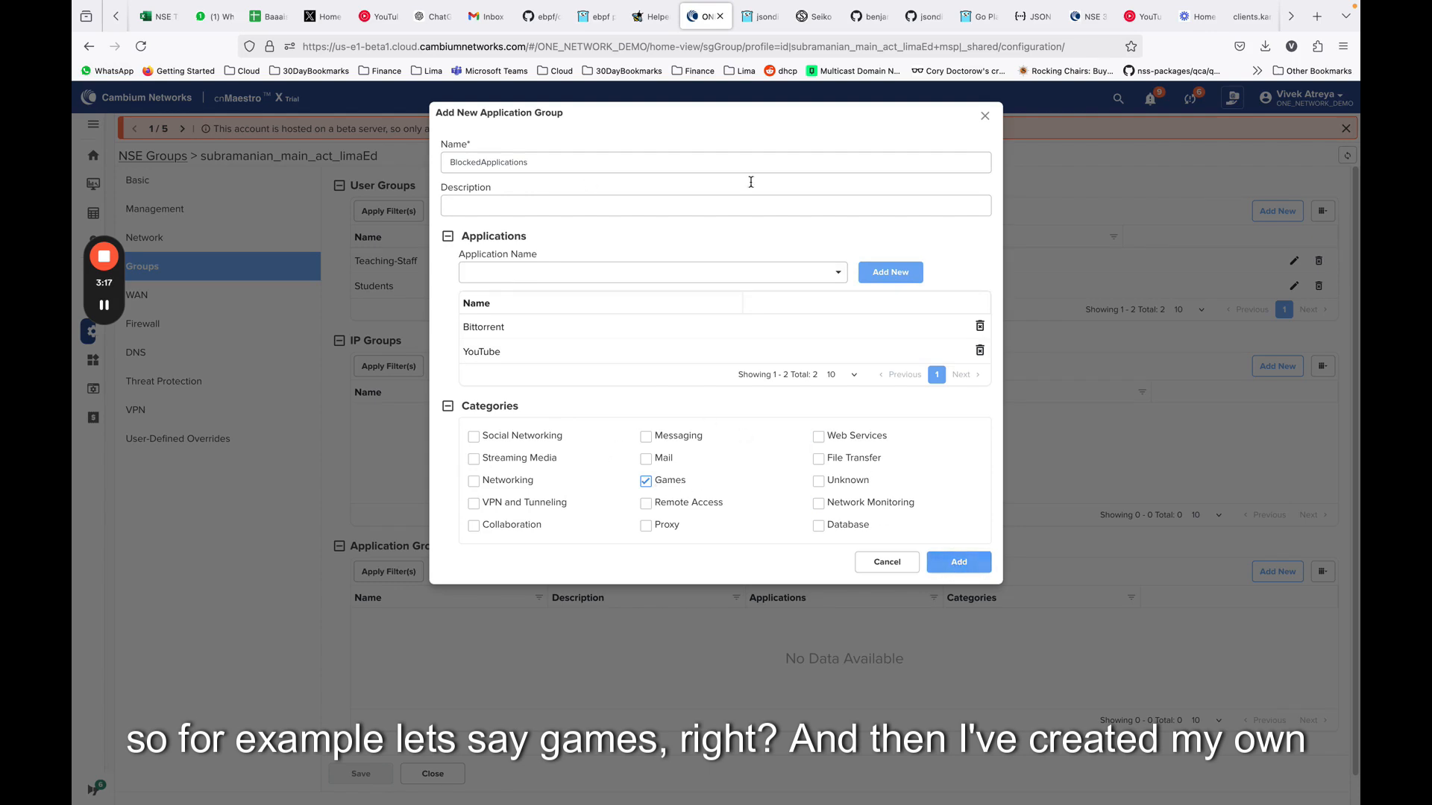
{"action": "left_click", "coordinate": [967, 565]}
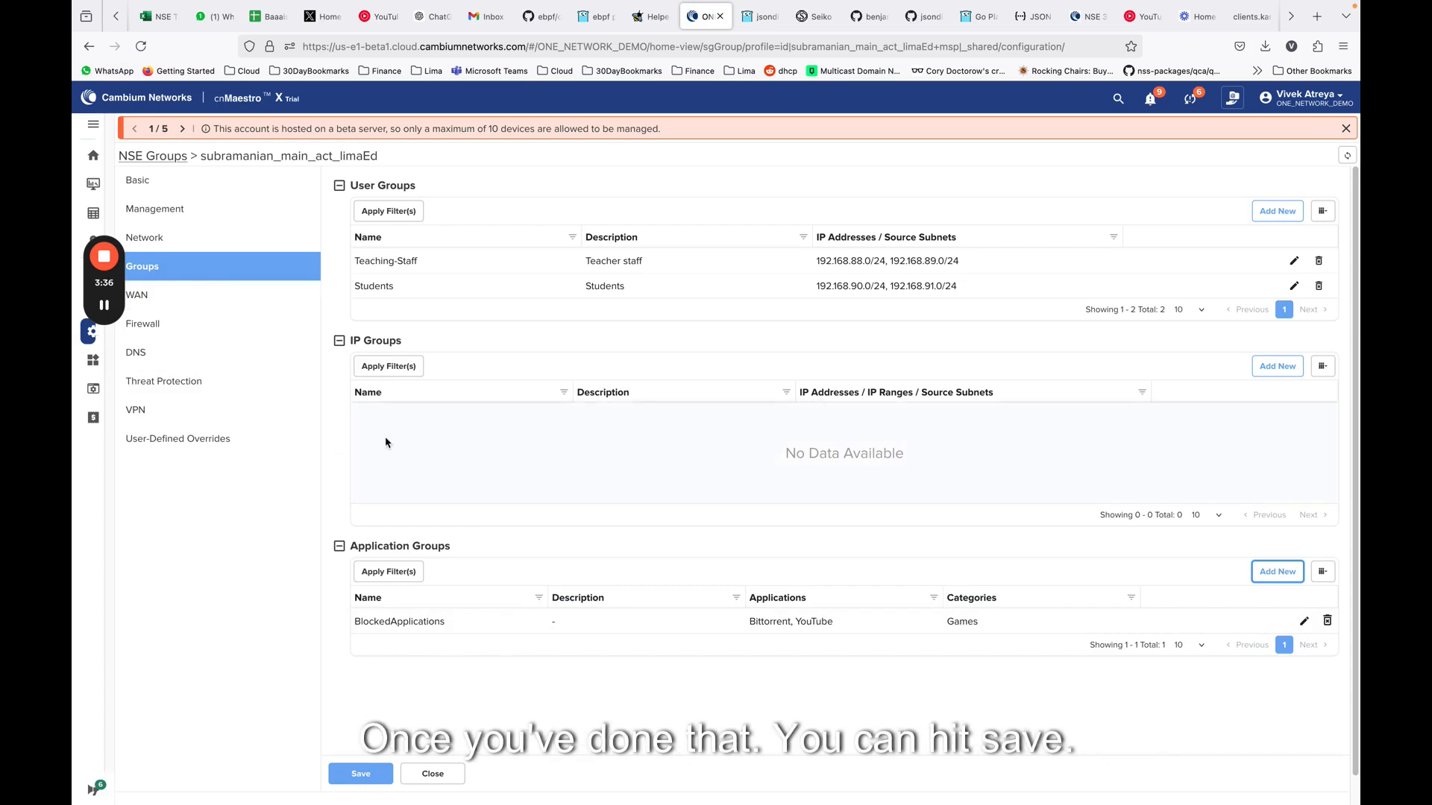
{"action": "left_click", "coordinate": [365, 781]}
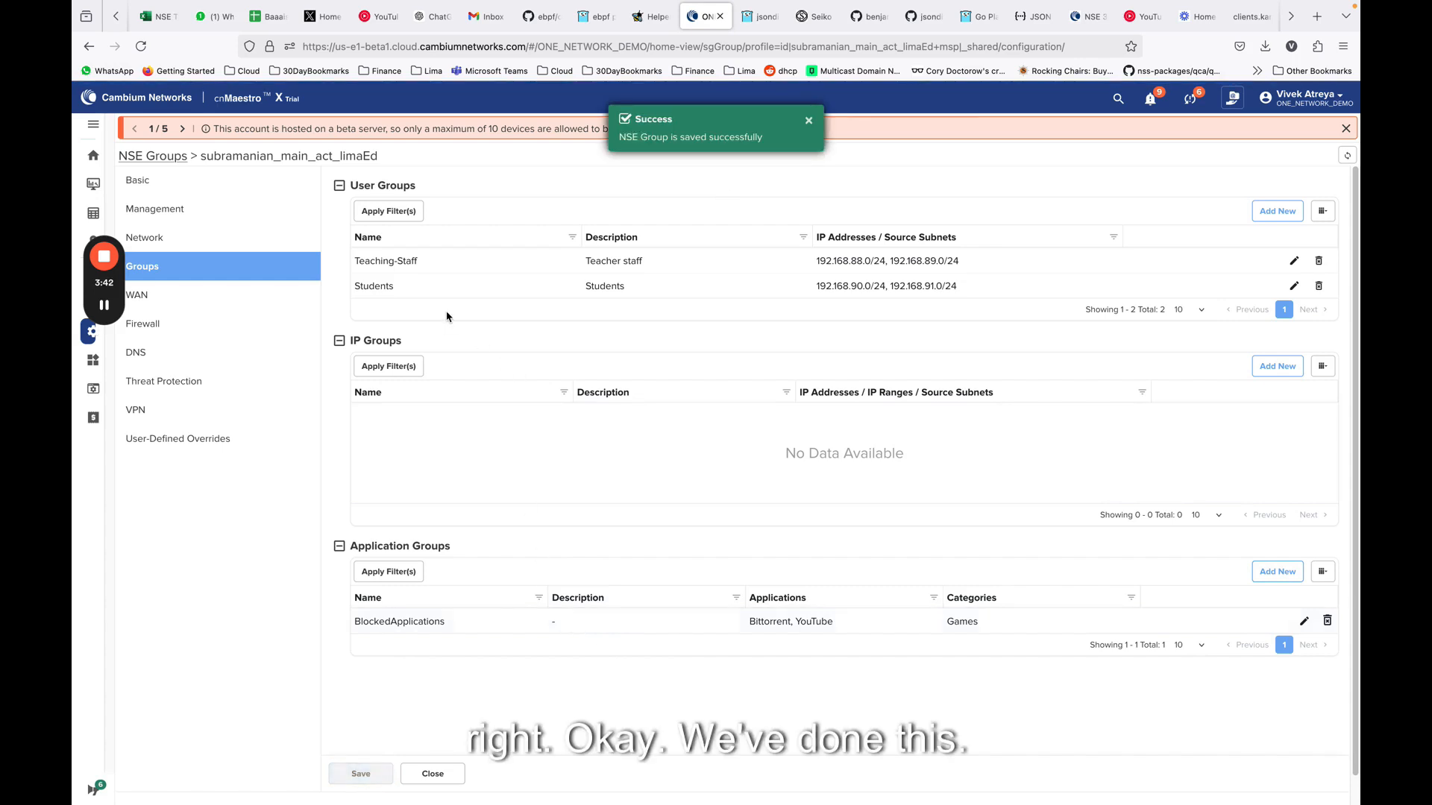
Start a new outbound filter rule in the NSE group's Firewall settings
{"action": "left_click", "coordinate": [182, 335]}
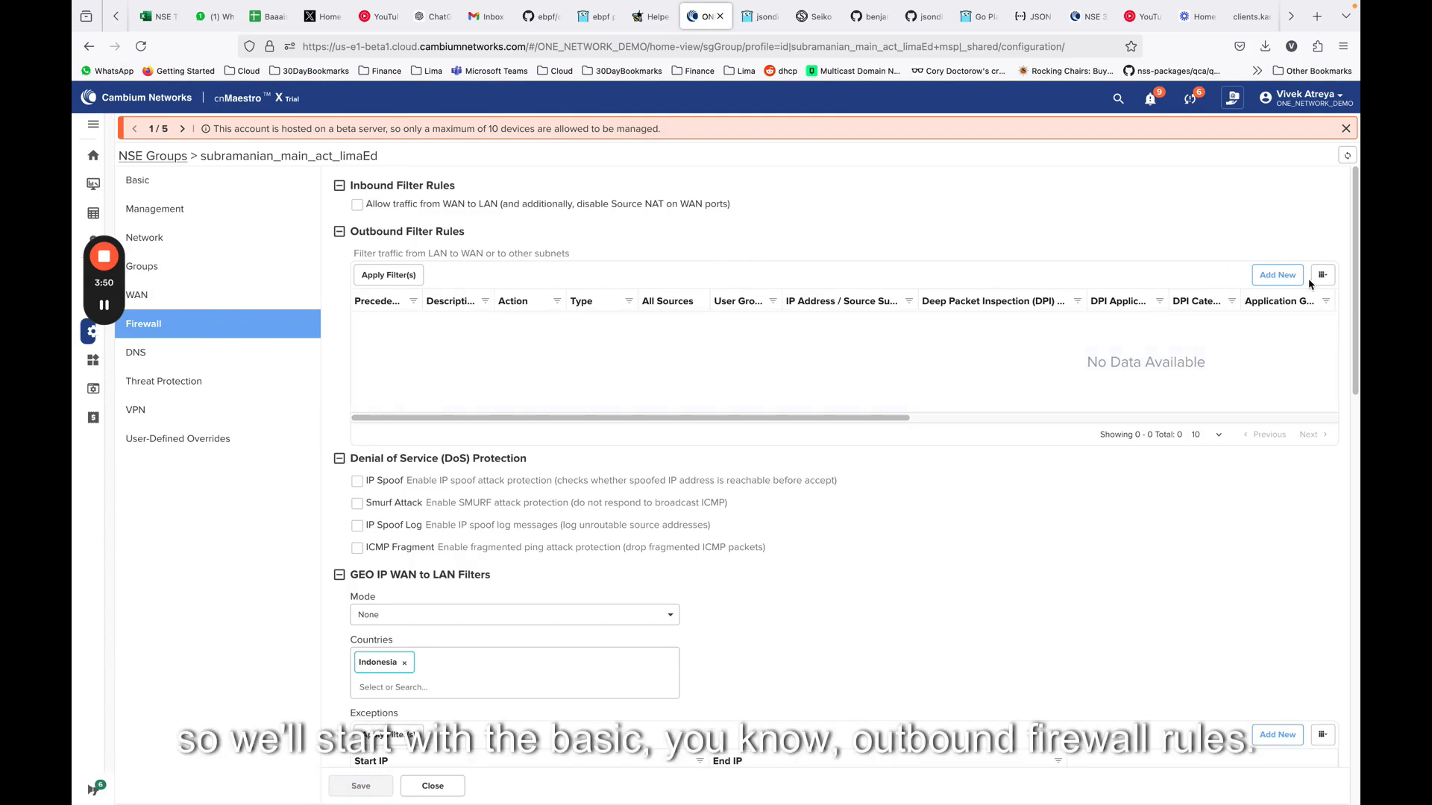
{"action": "left_click", "coordinate": [1286, 276]}
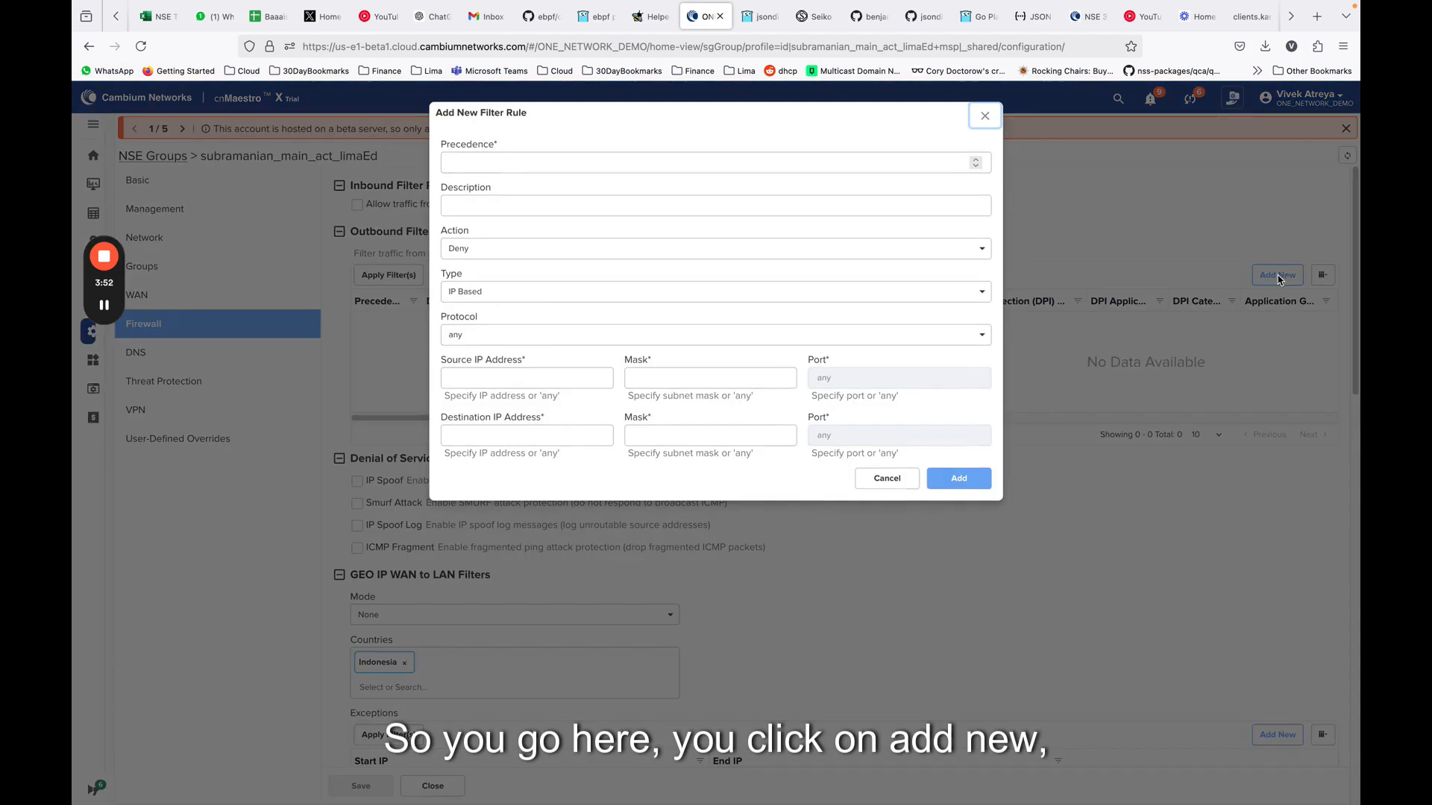
{"action": "left_click", "coordinate": [745, 165]}
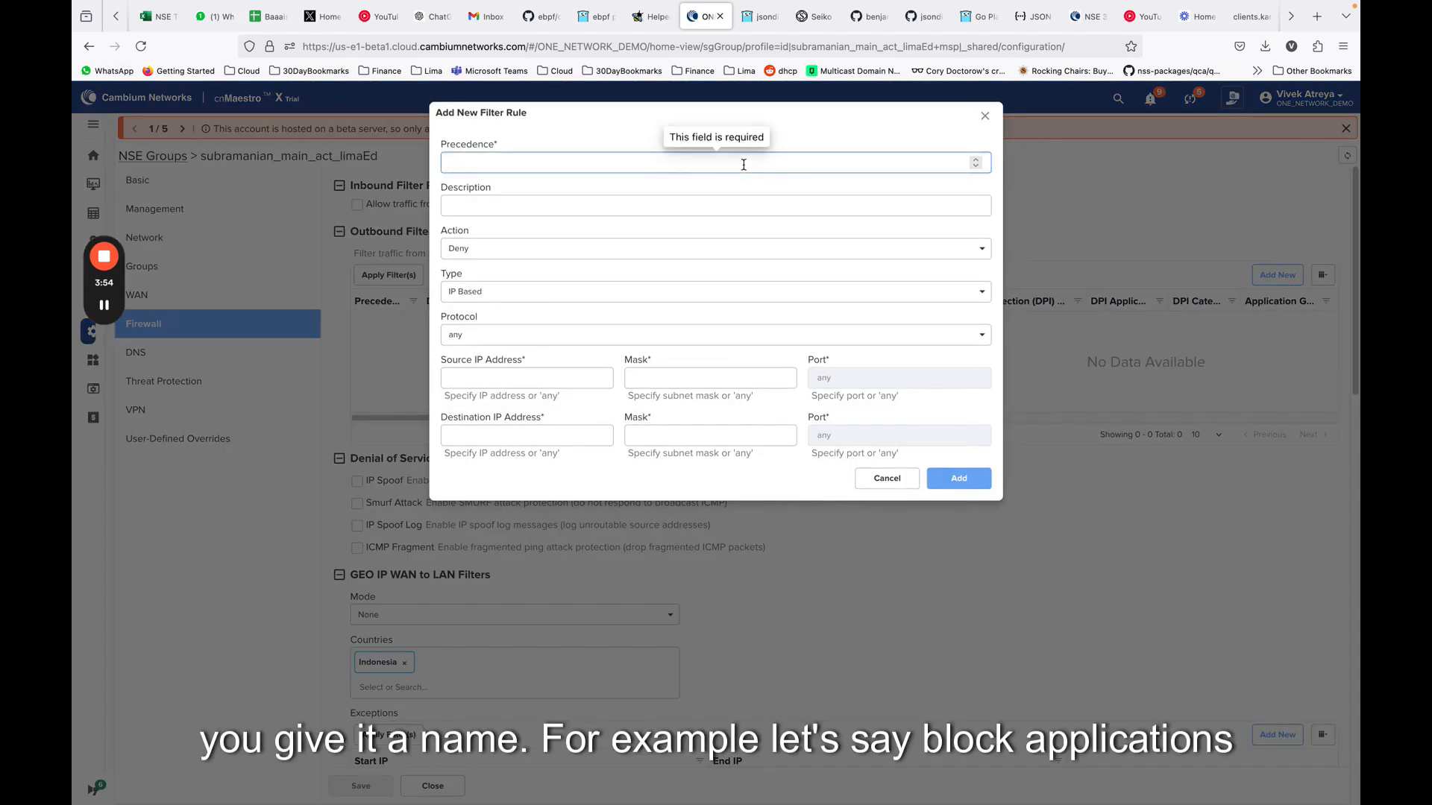
{"action": "type", "text": "BlockAp"}
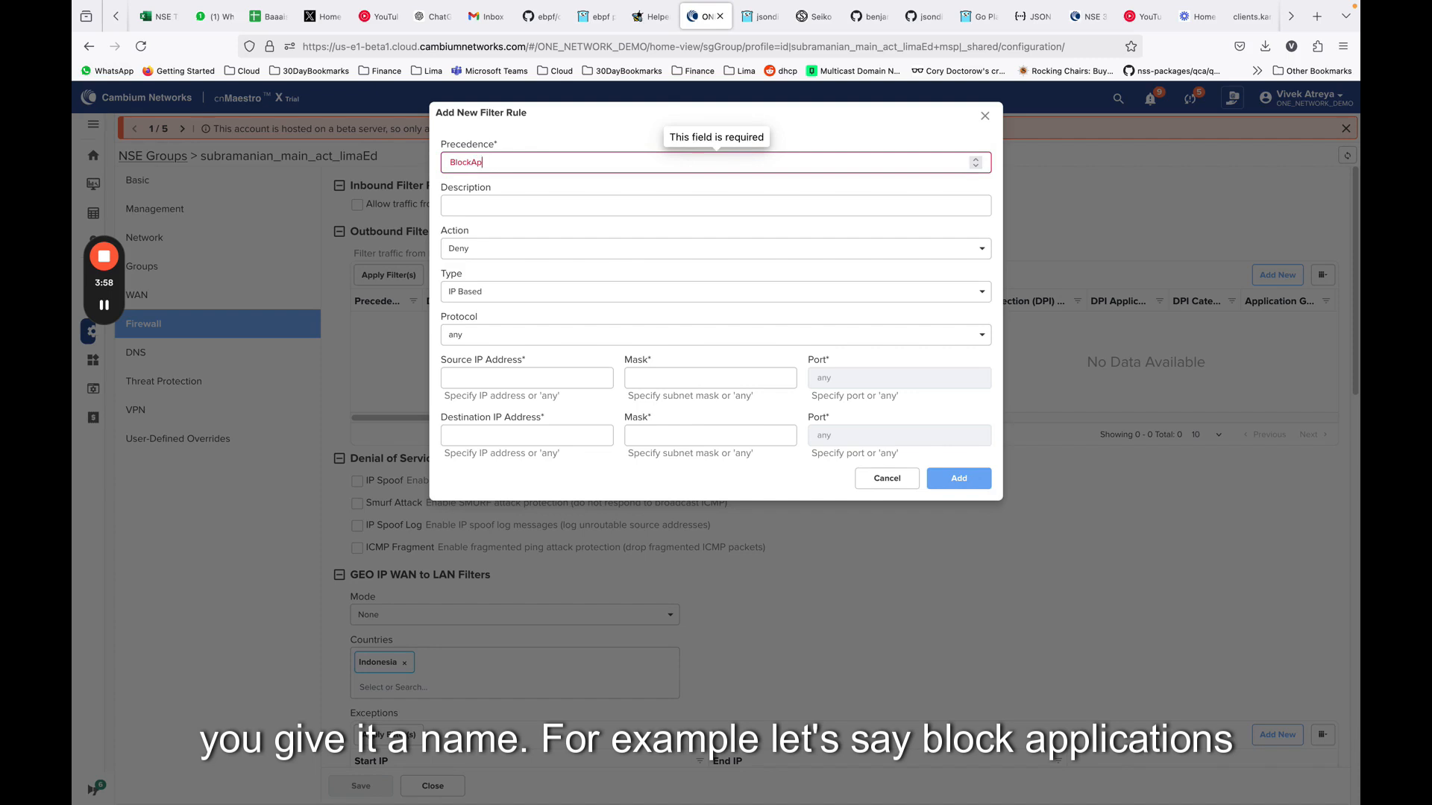
{"action": "type", "text": "plications"}
{"action": "key", "text": "BackSpace"}
{"action": "key", "text": "BackSpace"}
{"action": "key", "text": "BackSpace"}
{"action": "key", "text": "BackSpace"}
{"action": "key", "text": "BackSpace"}
{"action": "key", "text": "BackSpace"}
{"action": "key", "text": "BackSpace"}
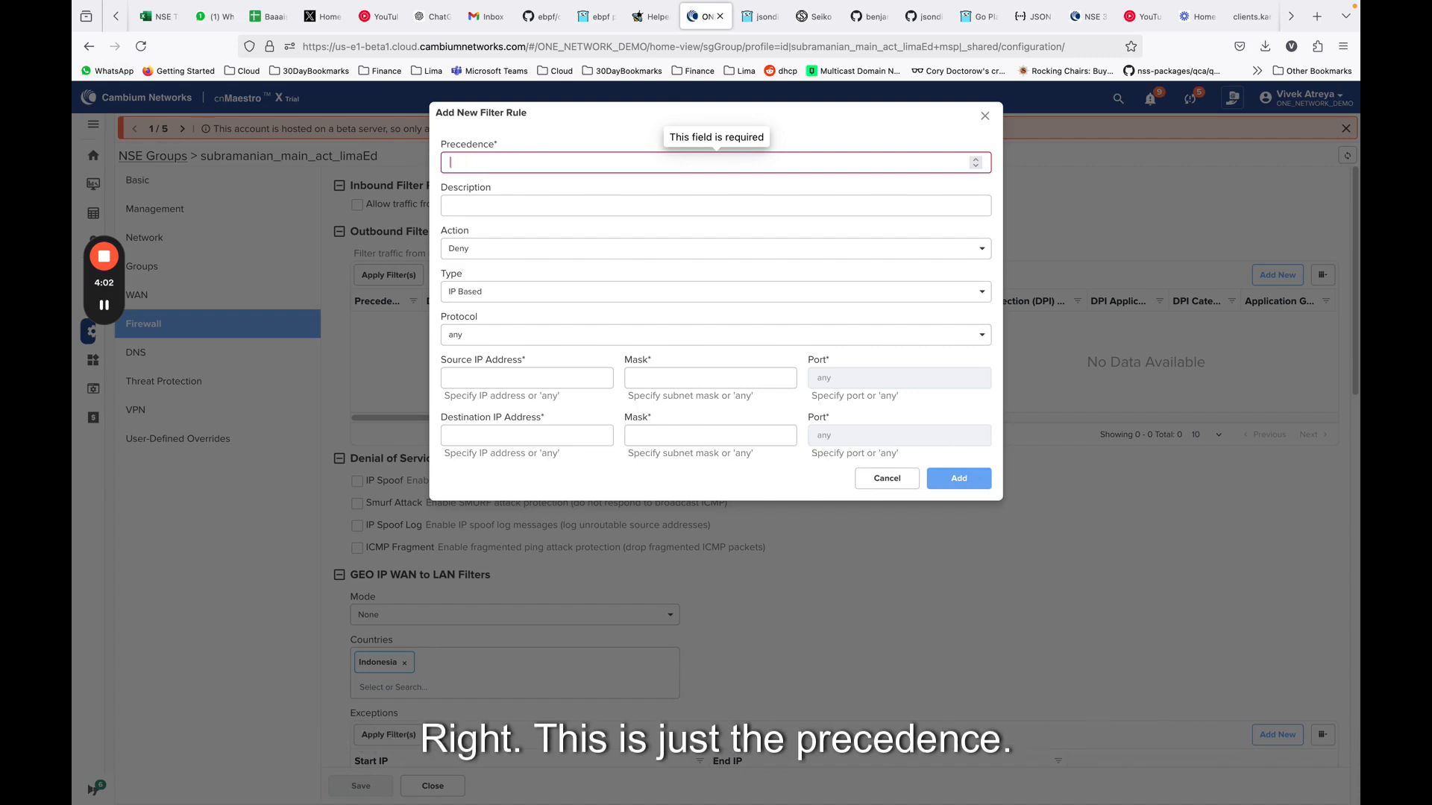
Give the new filter rule precedence 1 and the description BlockedApplications
{"action": "type", "text": "1"}
{"action": "left_click", "coordinate": [656, 194]}
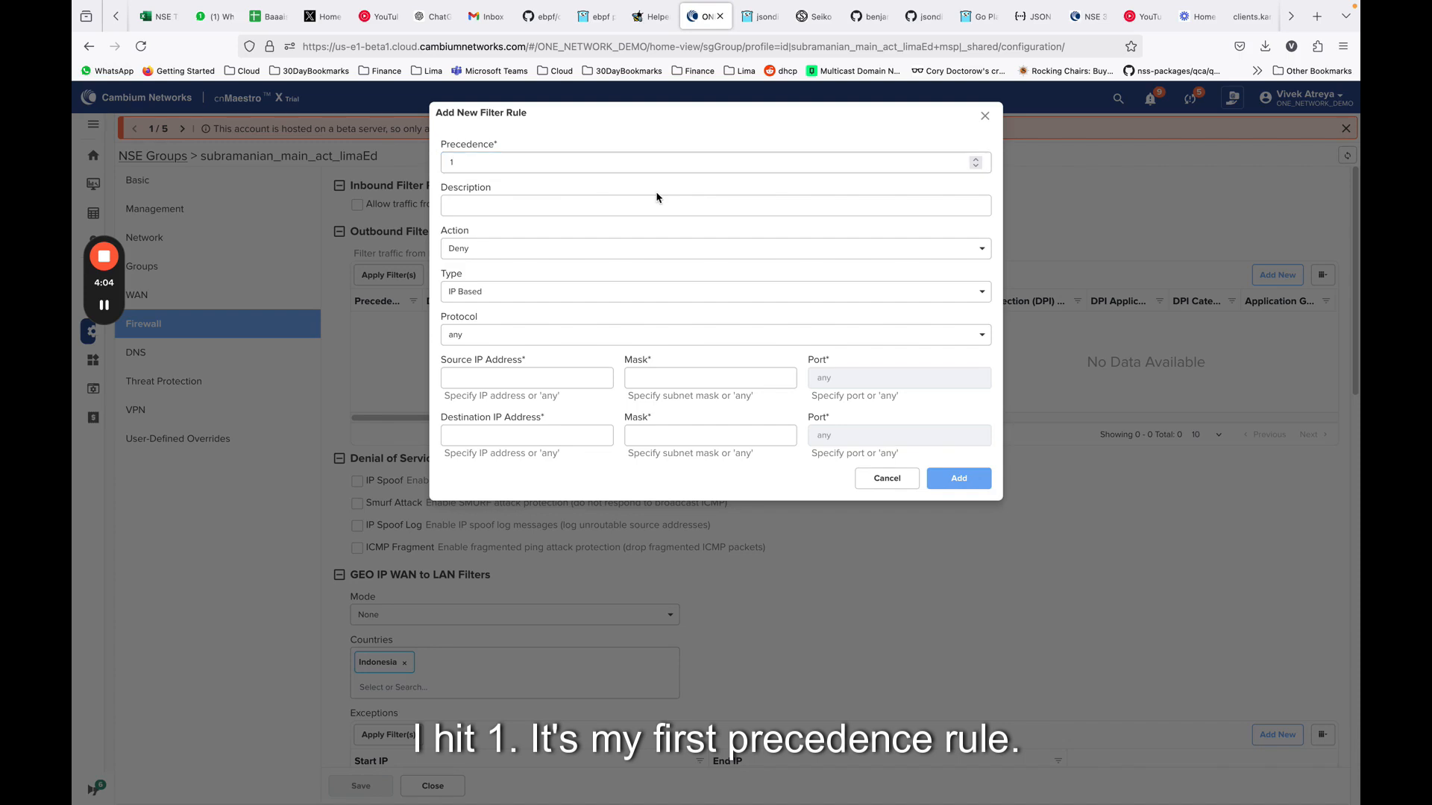
{"action": "left_click", "coordinate": [655, 202]}
{"action": "type", "text": "BlockedApplications"}
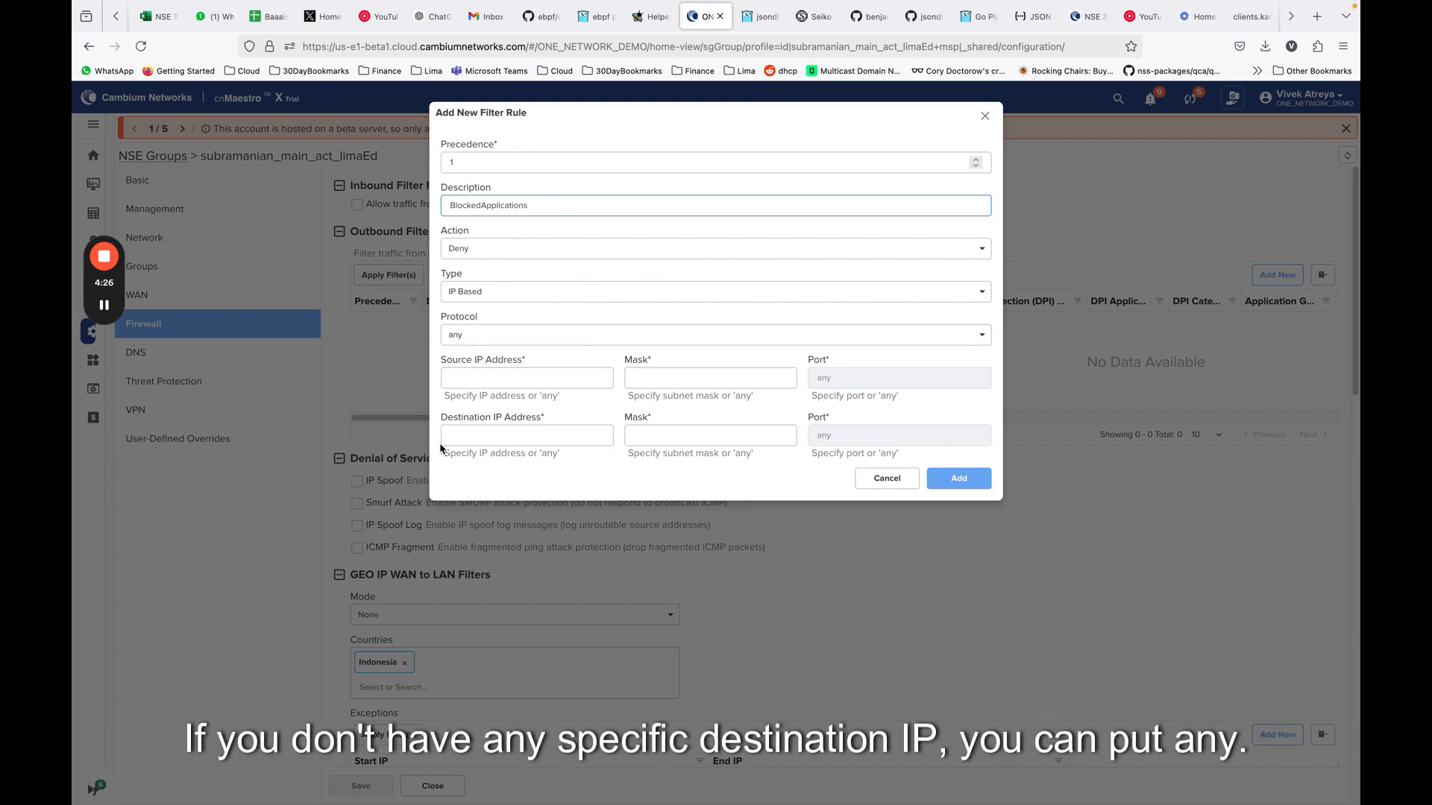
Set the filter rule's type to Application Based
{"action": "left_click", "coordinate": [487, 442]}
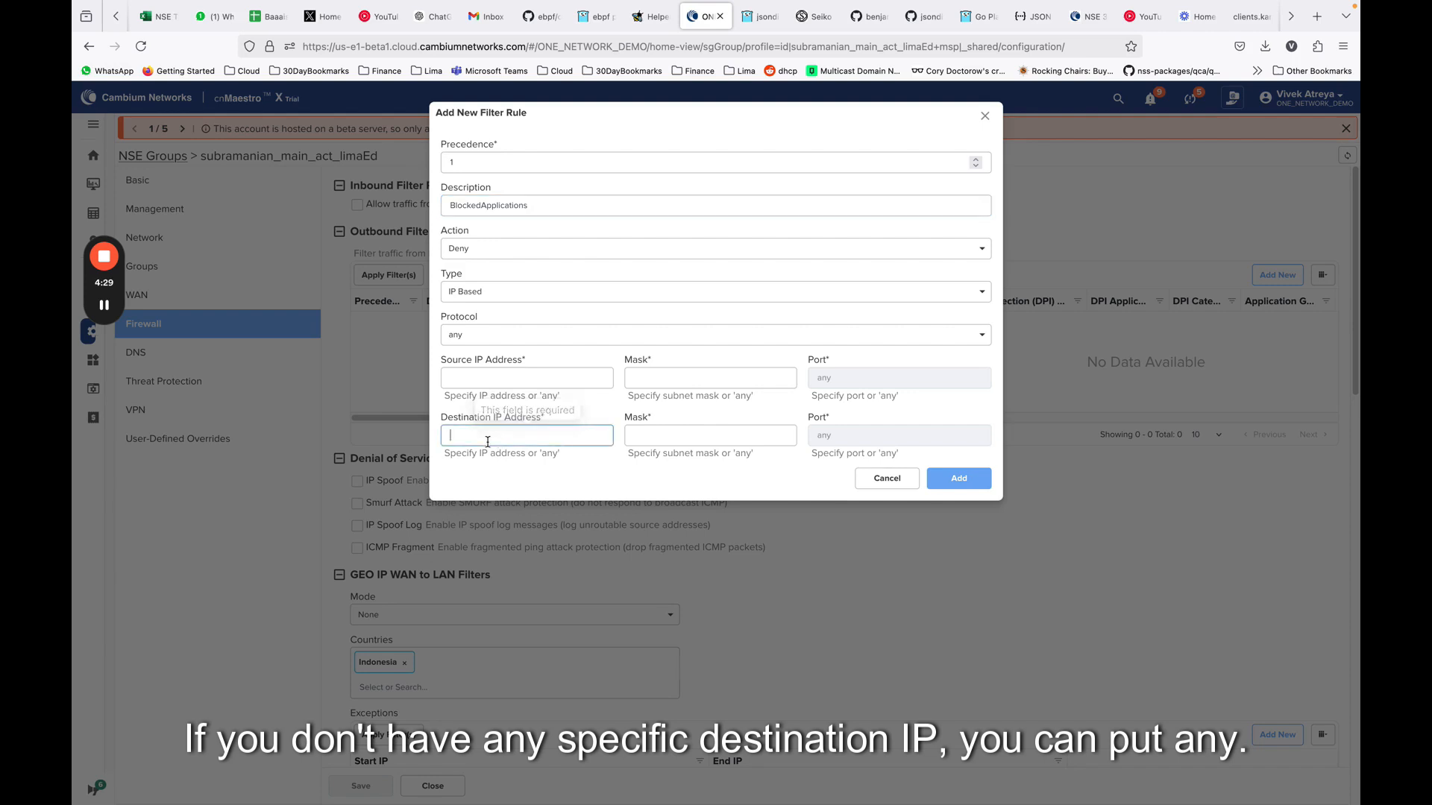
{"action": "left_click", "coordinate": [482, 382]}
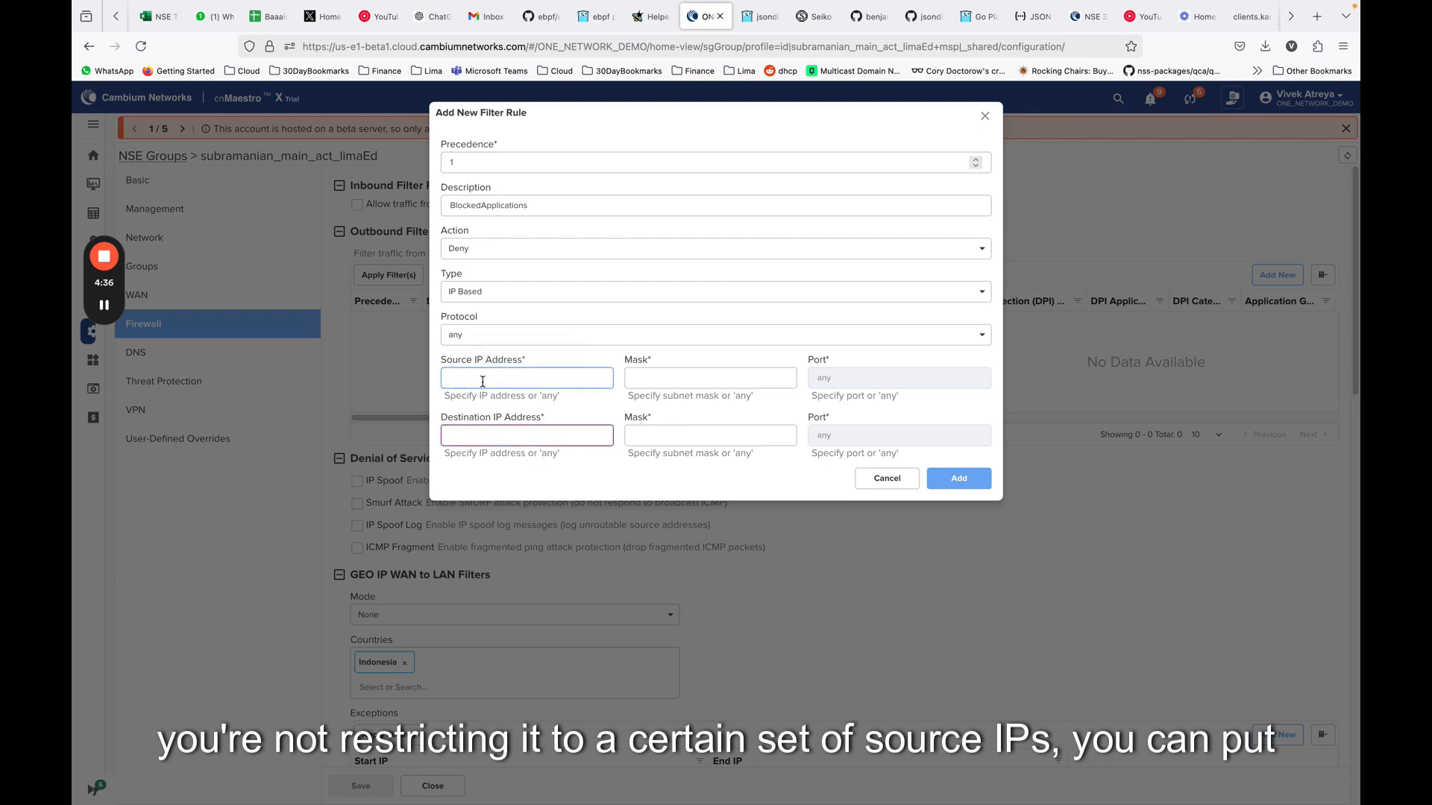
{"action": "left_click", "coordinate": [501, 293]}
{"action": "left_click", "coordinate": [493, 339]}
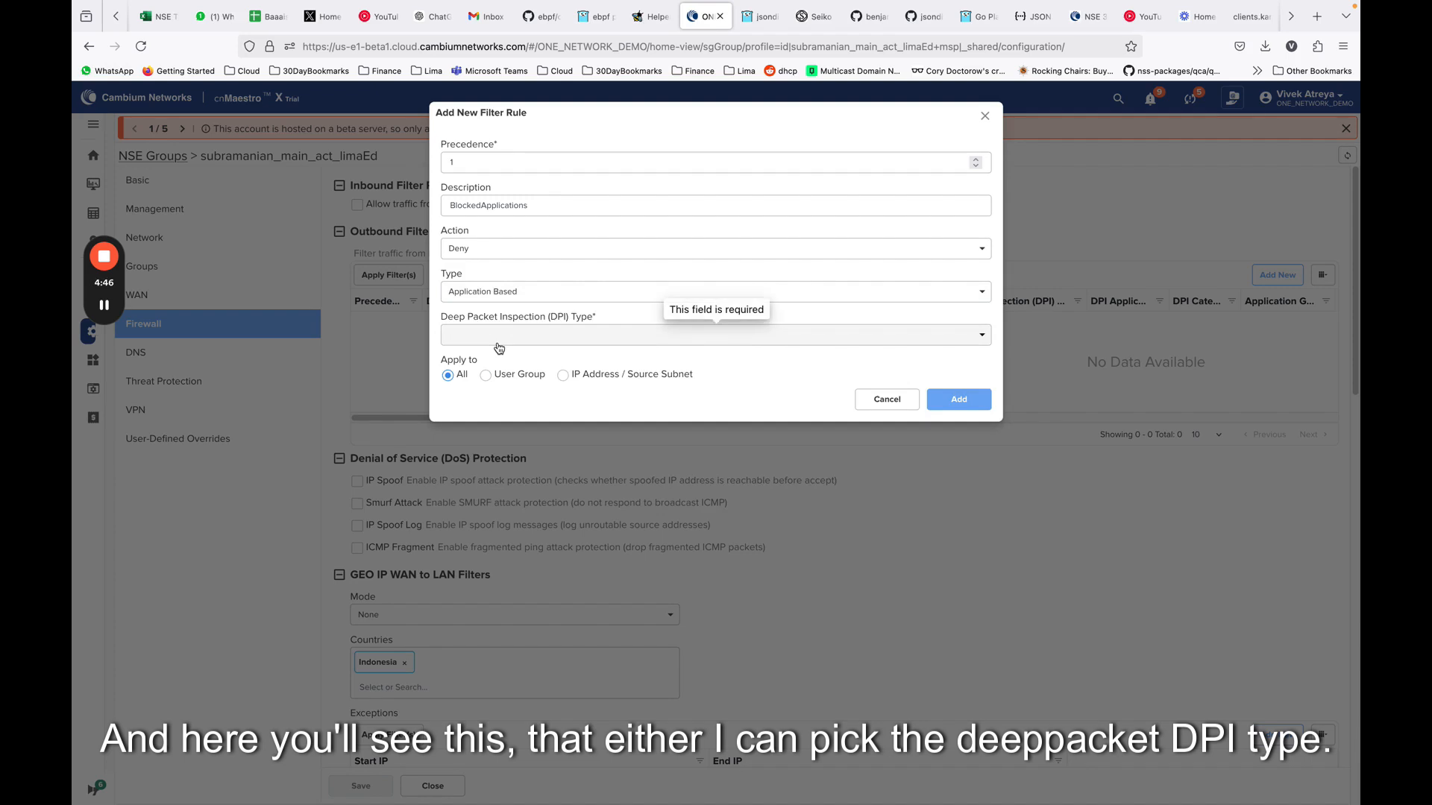
Set the rule's Deep Packet Inspection type to Application Group and choose the BlockedApplications group
{"action": "left_click", "coordinate": [497, 343]}
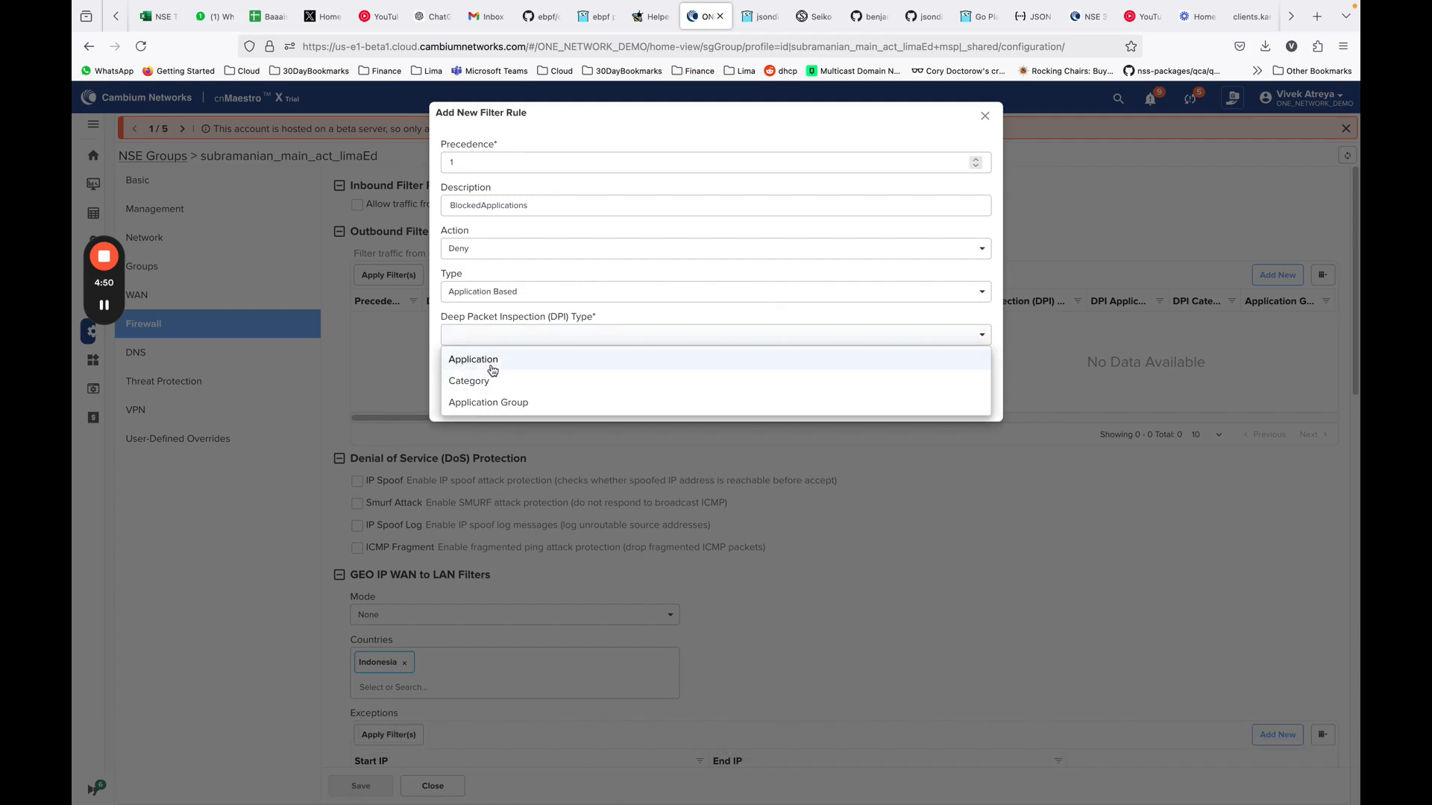
{"action": "left_click", "coordinate": [506, 408]}
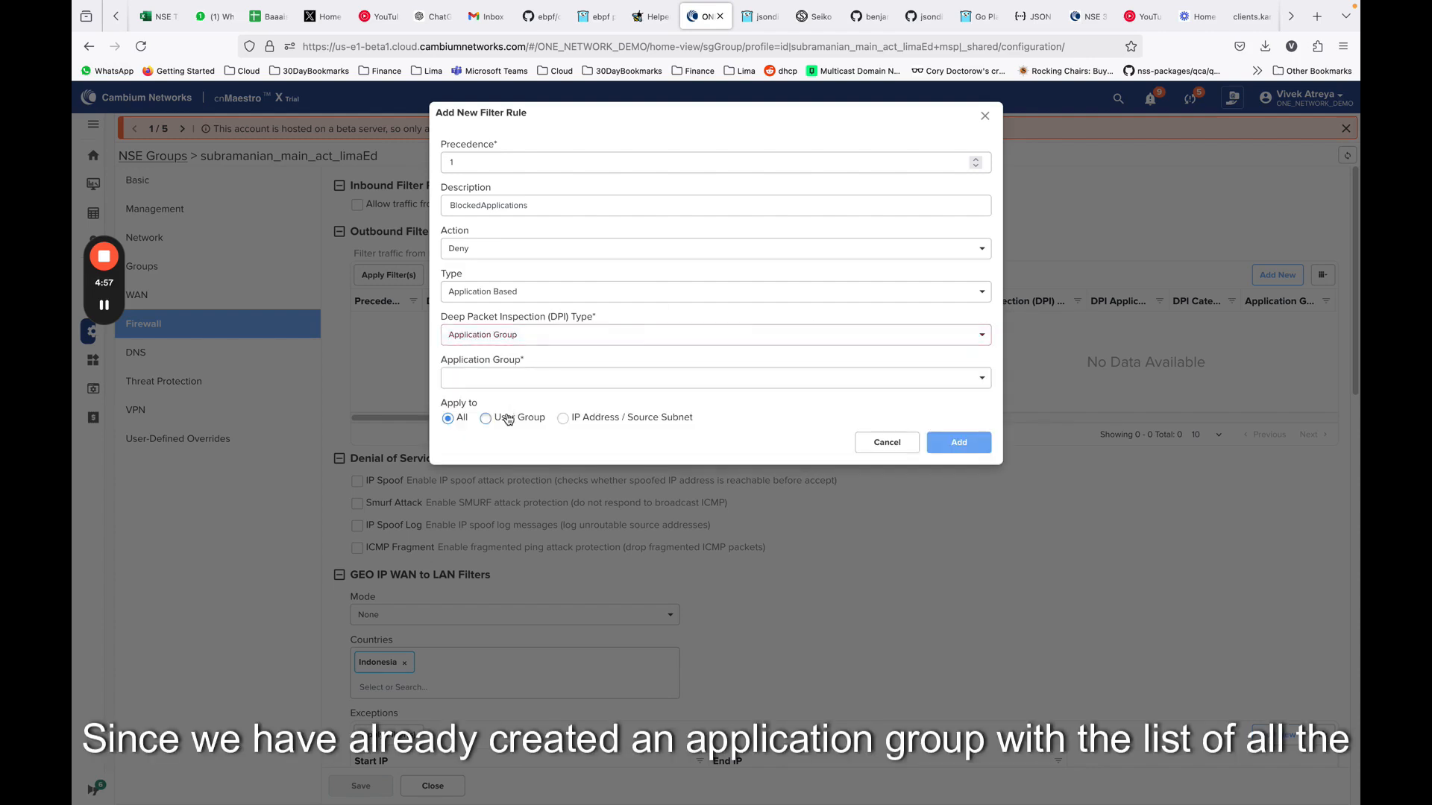
{"action": "left_click", "coordinate": [531, 379]}
{"action": "left_click", "coordinate": [514, 433]}
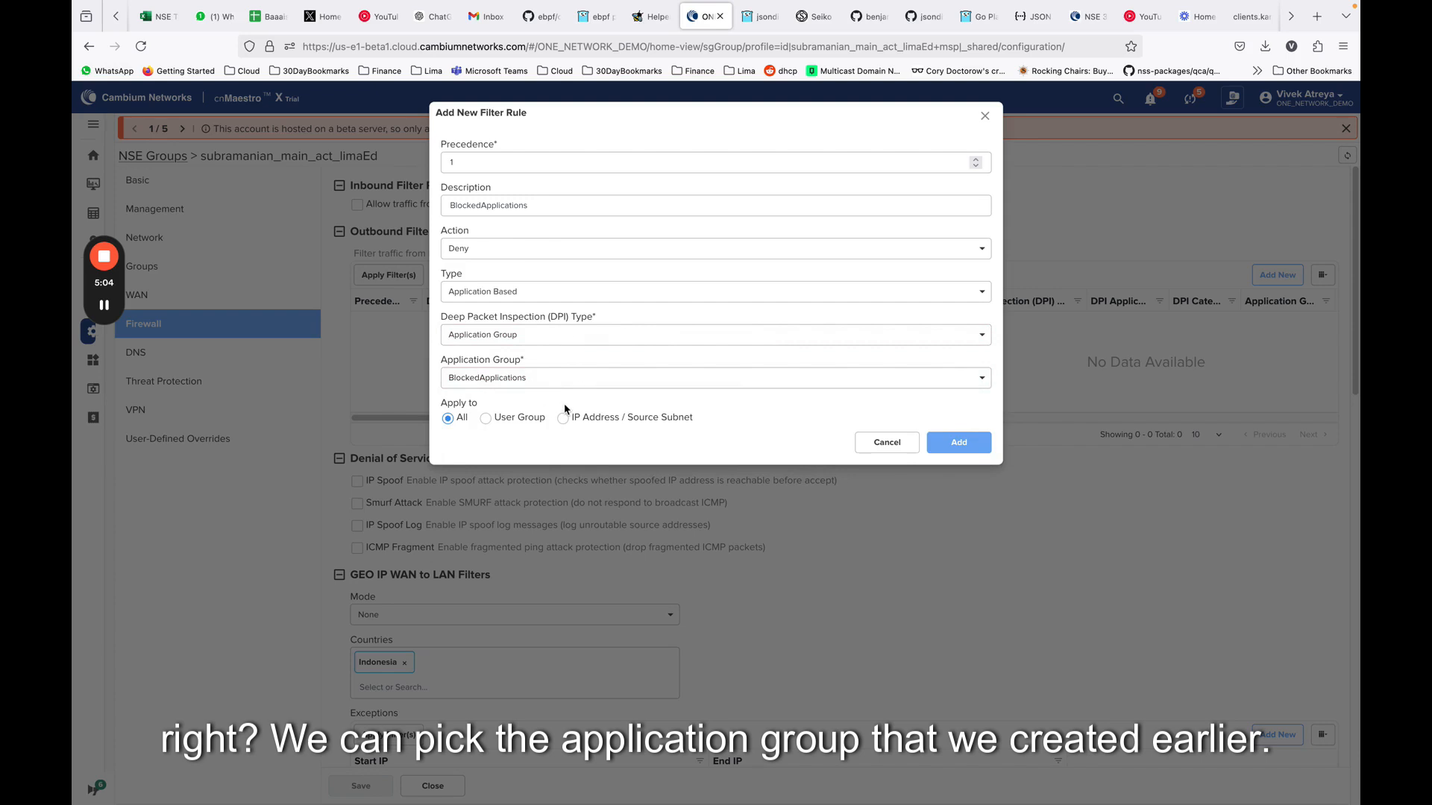
Apply the BlockedApplications filter rule to the Students user group and add it to the outbound filter rules
{"action": "left_click", "coordinate": [486, 418]}
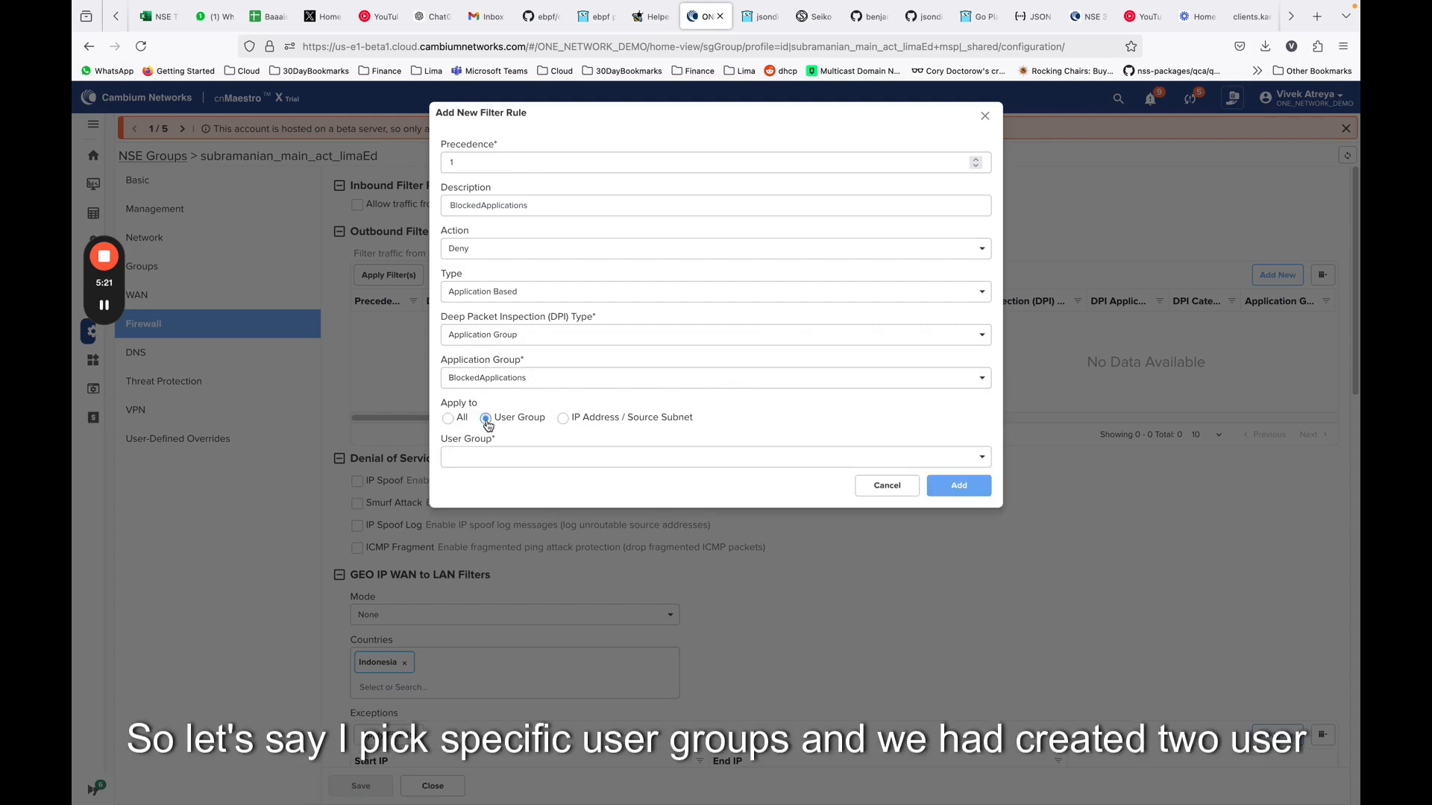
{"action": "left_click", "coordinate": [486, 457]}
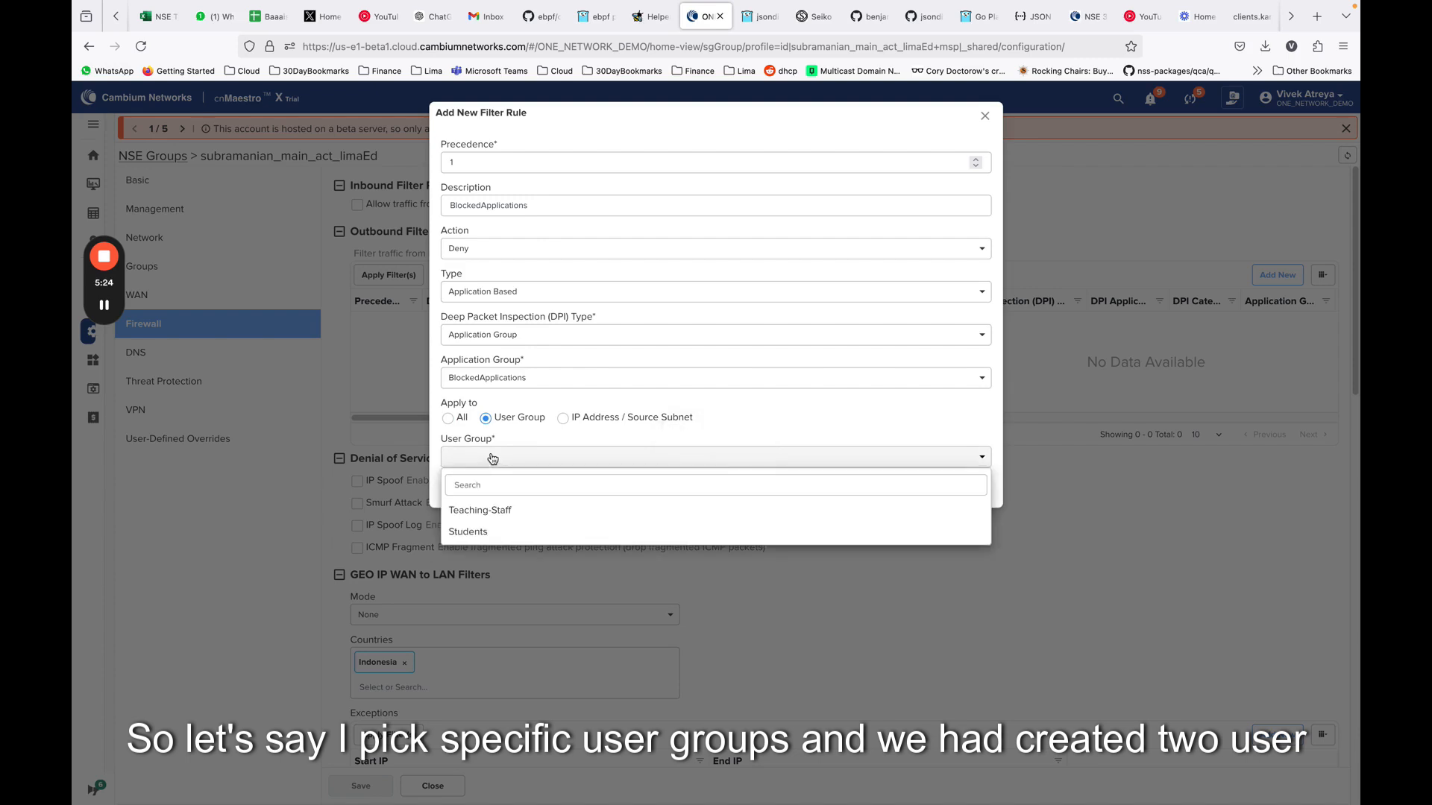
{"action": "left_click", "coordinate": [497, 533]}
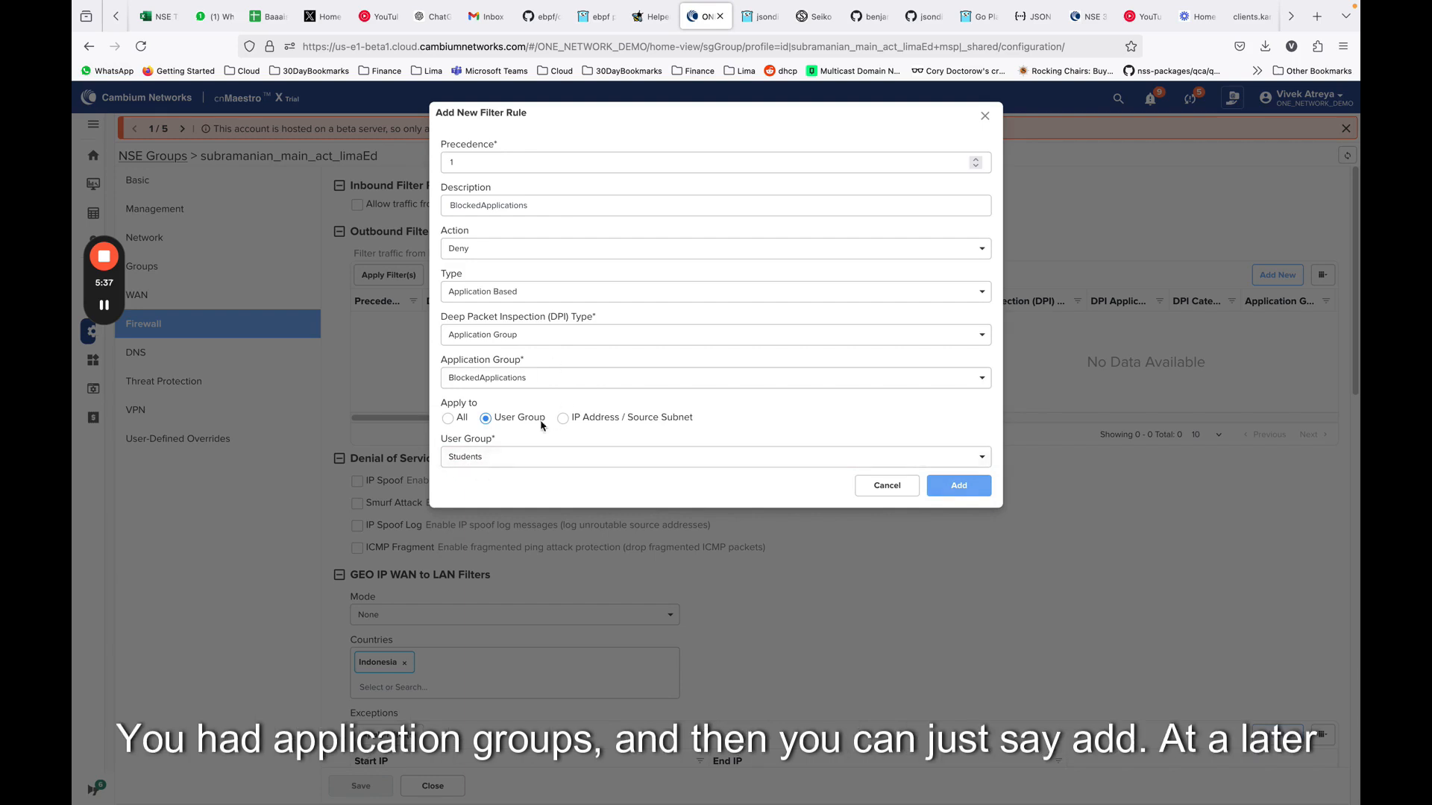
{"action": "left_click", "coordinate": [959, 485]}
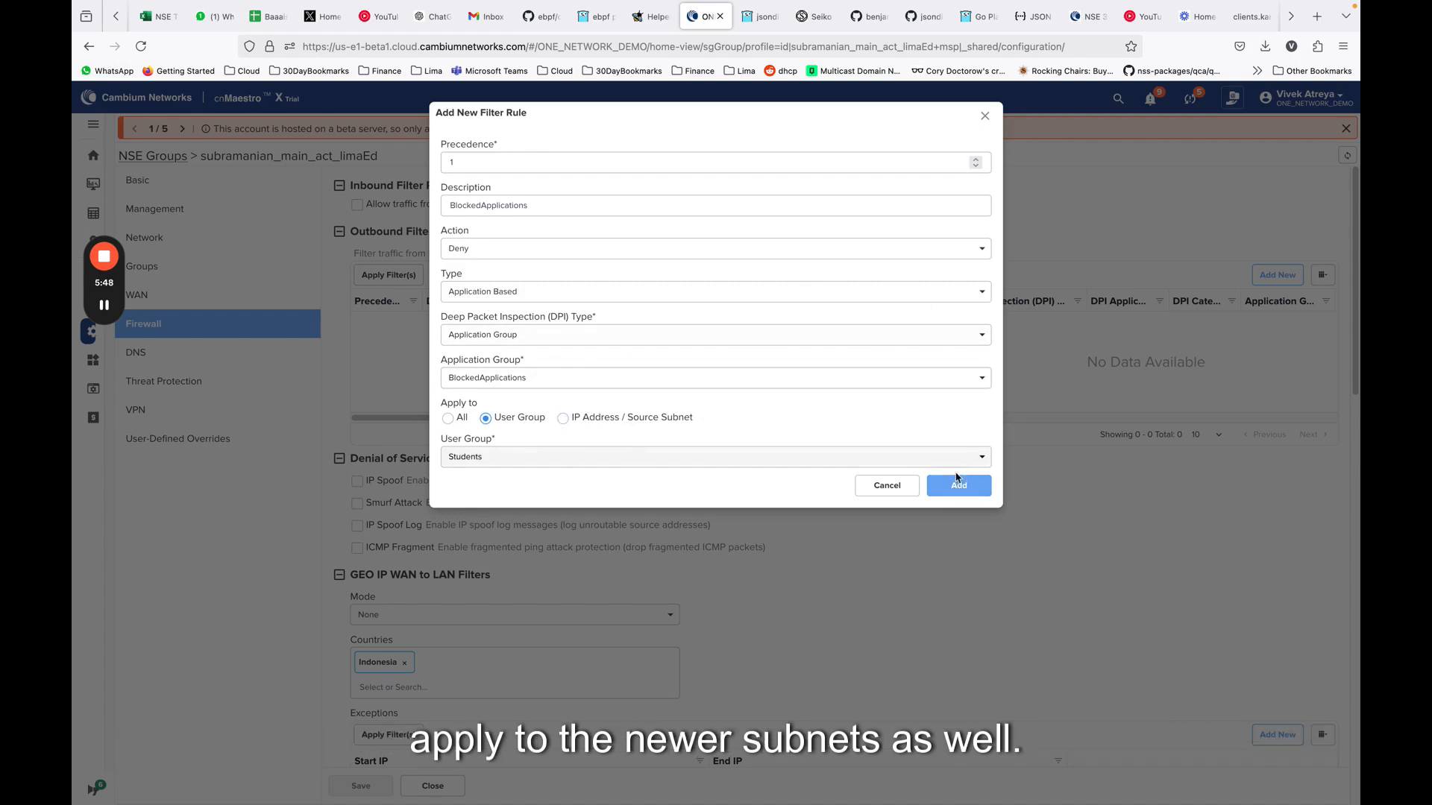
{"action": "left_click", "coordinate": [949, 492]}
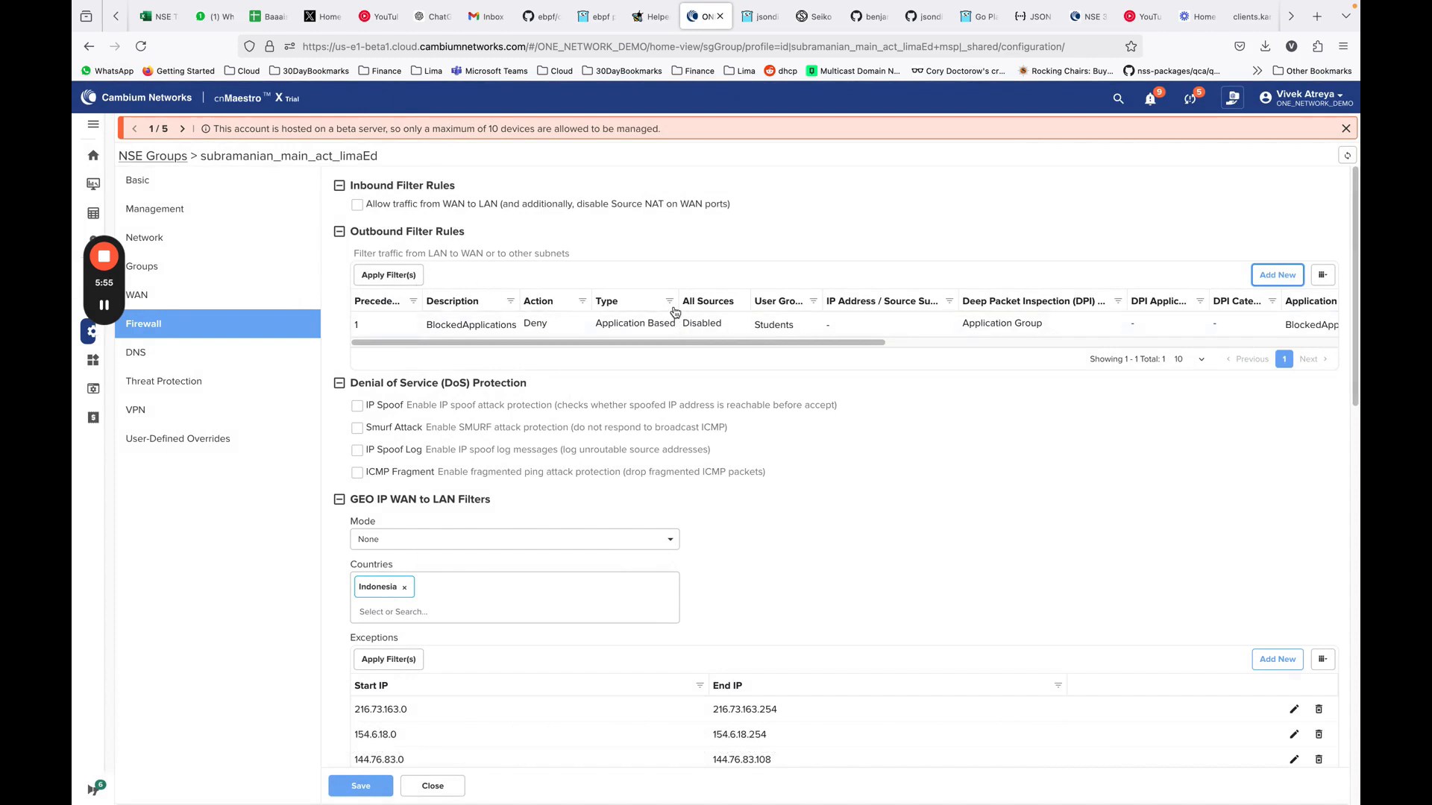
Enable the IP Spoof, Smurf Attack and IP Spoof Log options under Denial of Service (DoS) Protection
{"action": "scroll", "coordinate": [552, 318], "scroll_direction": "down", "scroll_amount": 1}
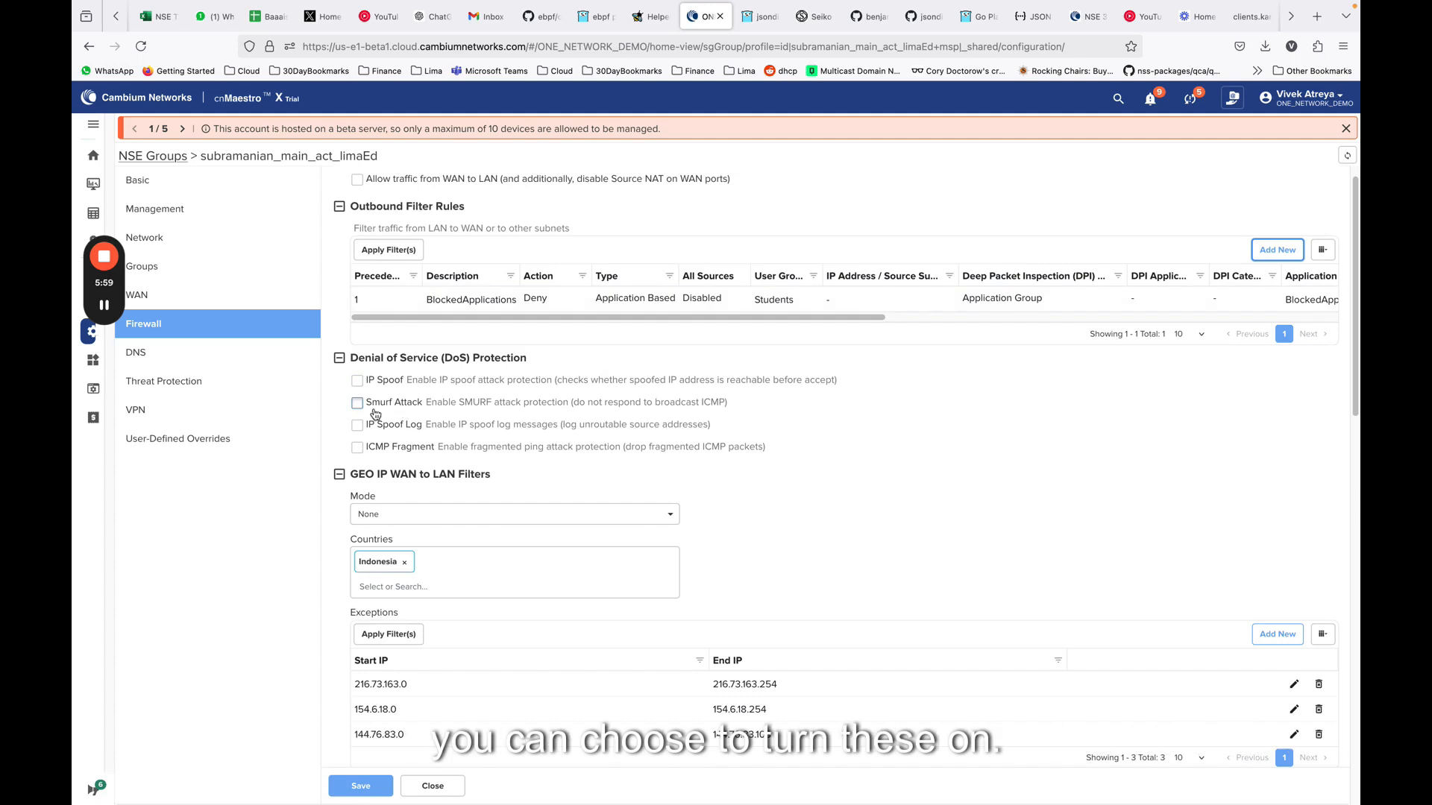
{"action": "left_click", "coordinate": [357, 381]}
{"action": "left_click", "coordinate": [357, 403]}
{"action": "left_click", "coordinate": [357, 425]}
Set the GEO IP WAN to LAN filter mode to Deny Only (Allow by default)
{"action": "scroll", "coordinate": [366, 425], "scroll_direction": "down", "scroll_amount": 2}
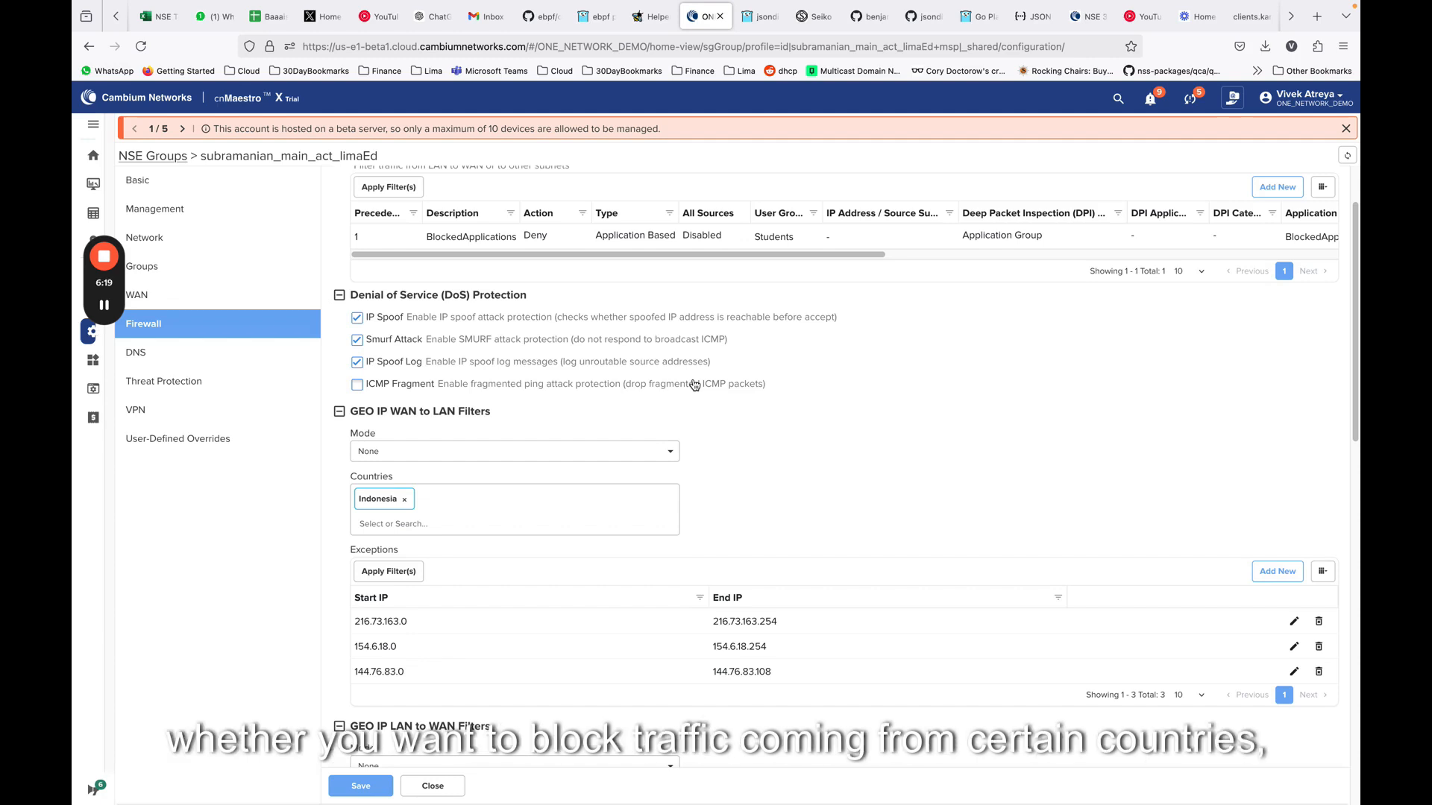
{"action": "left_click", "coordinate": [661, 455]}
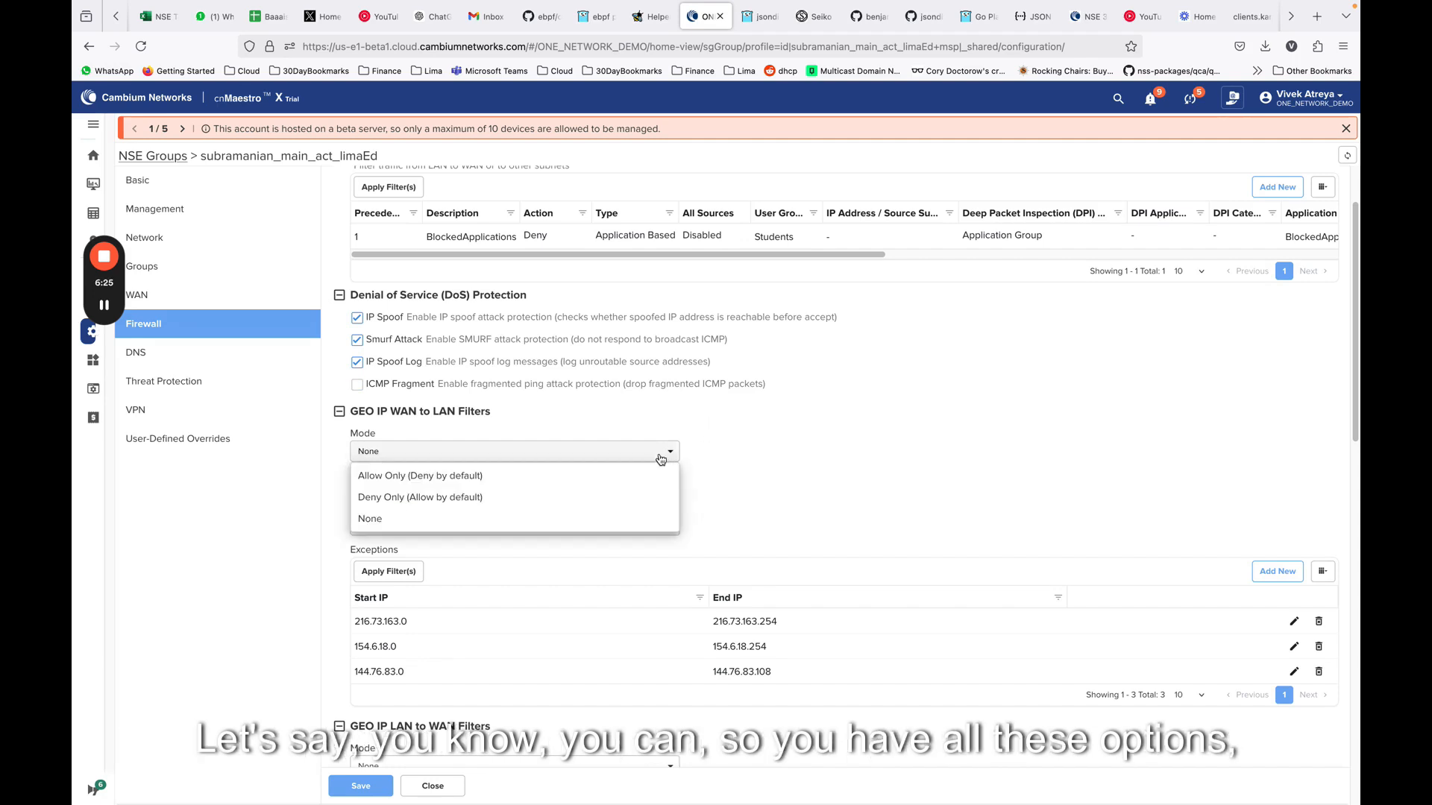
{"action": "left_click", "coordinate": [388, 477]}
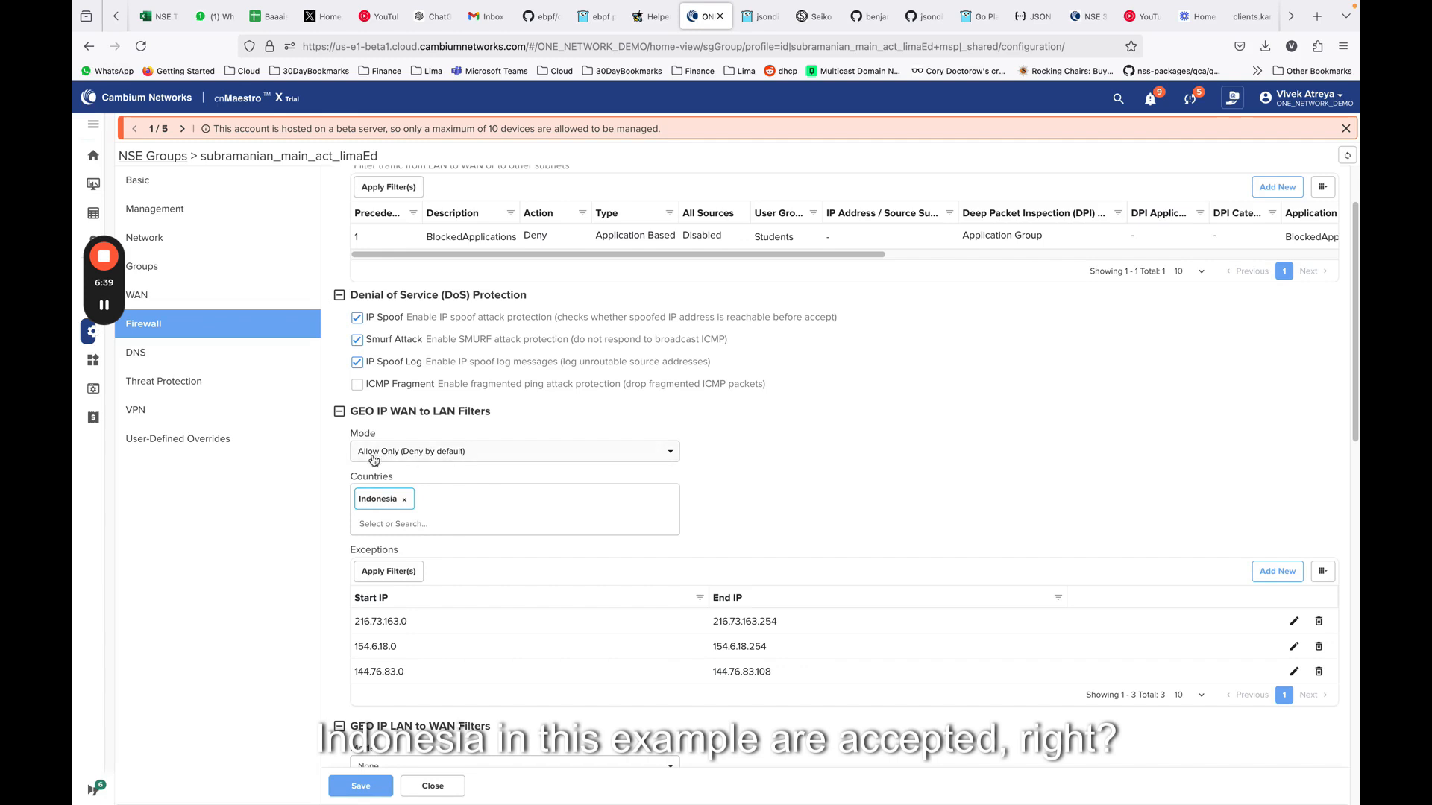
{"action": "left_click", "coordinate": [429, 457]}
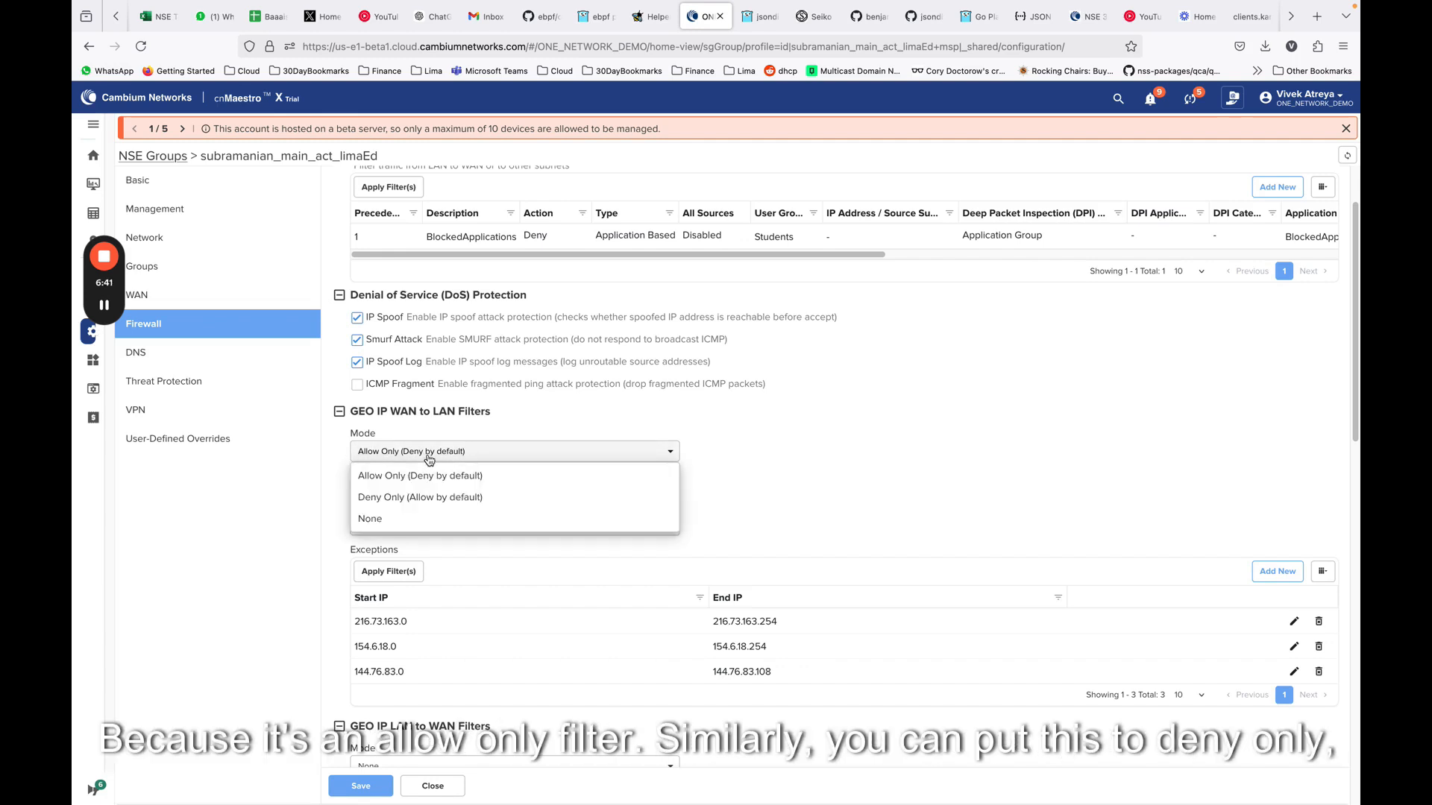
{"action": "left_click", "coordinate": [407, 498]}
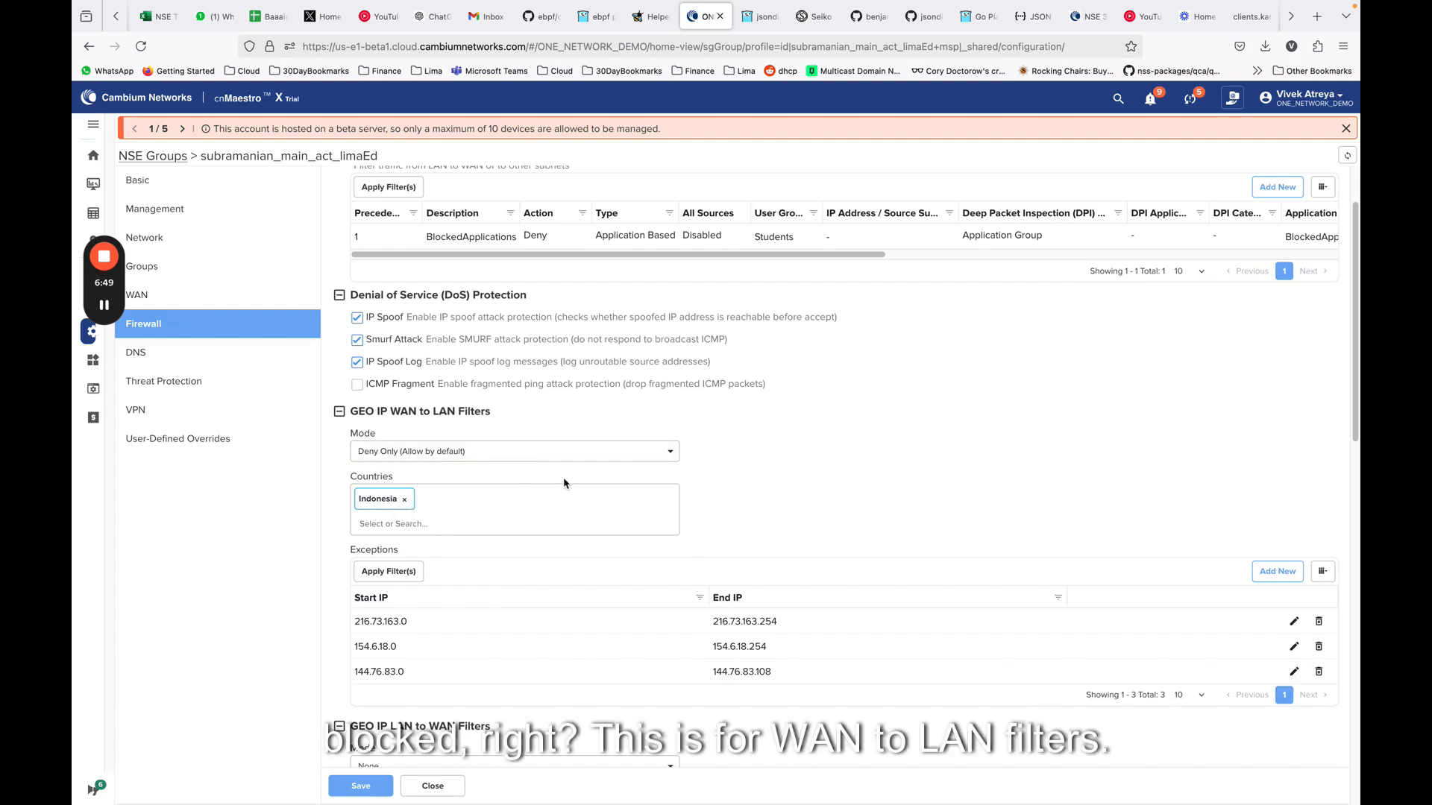
Set the GEO IP LAN to WAN filter mode to Deny Only (Allow by default)
{"action": "scroll", "coordinate": [499, 458], "scroll_direction": "down", "scroll_amount": 1}
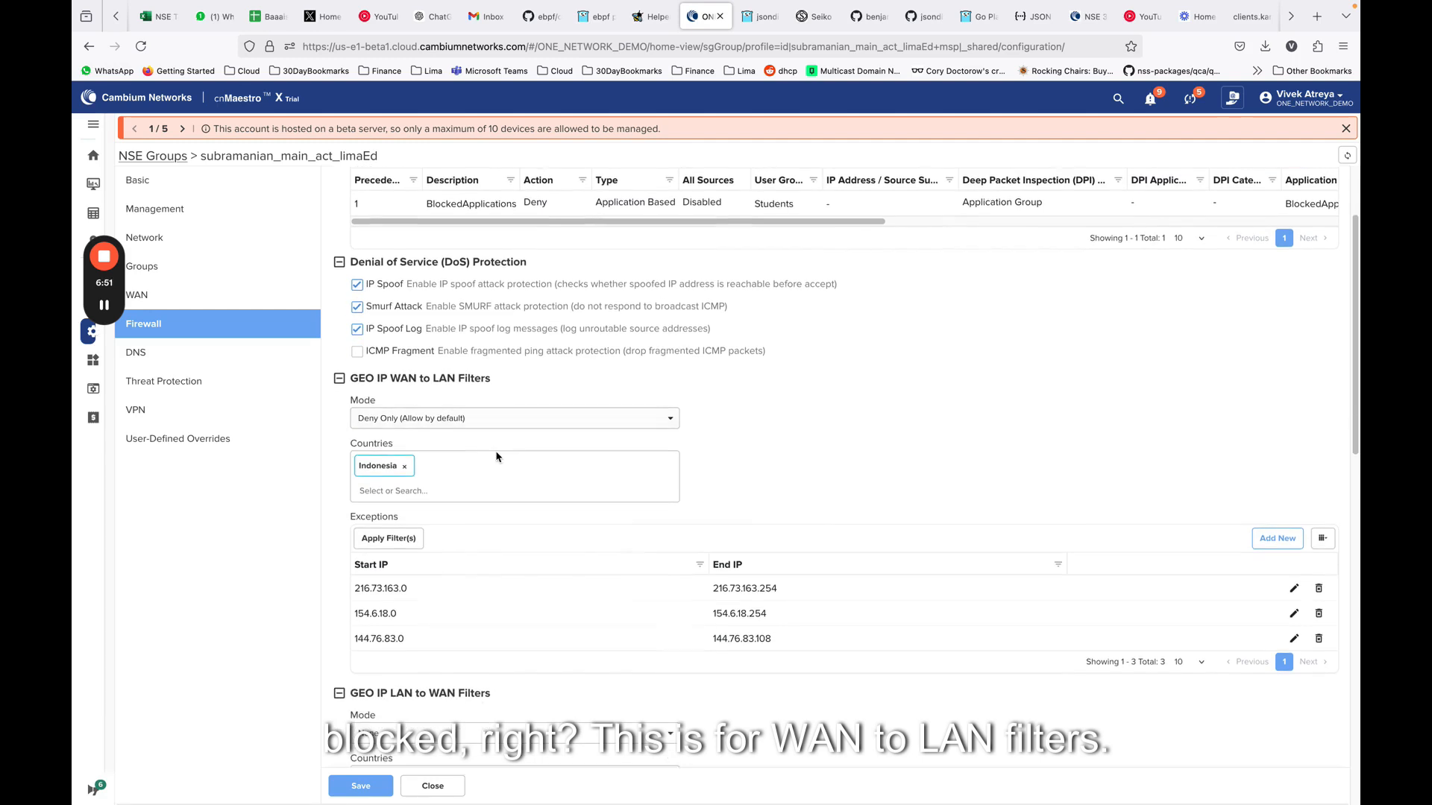
{"action": "scroll", "coordinate": [533, 448], "scroll_direction": "down", "scroll_amount": 1}
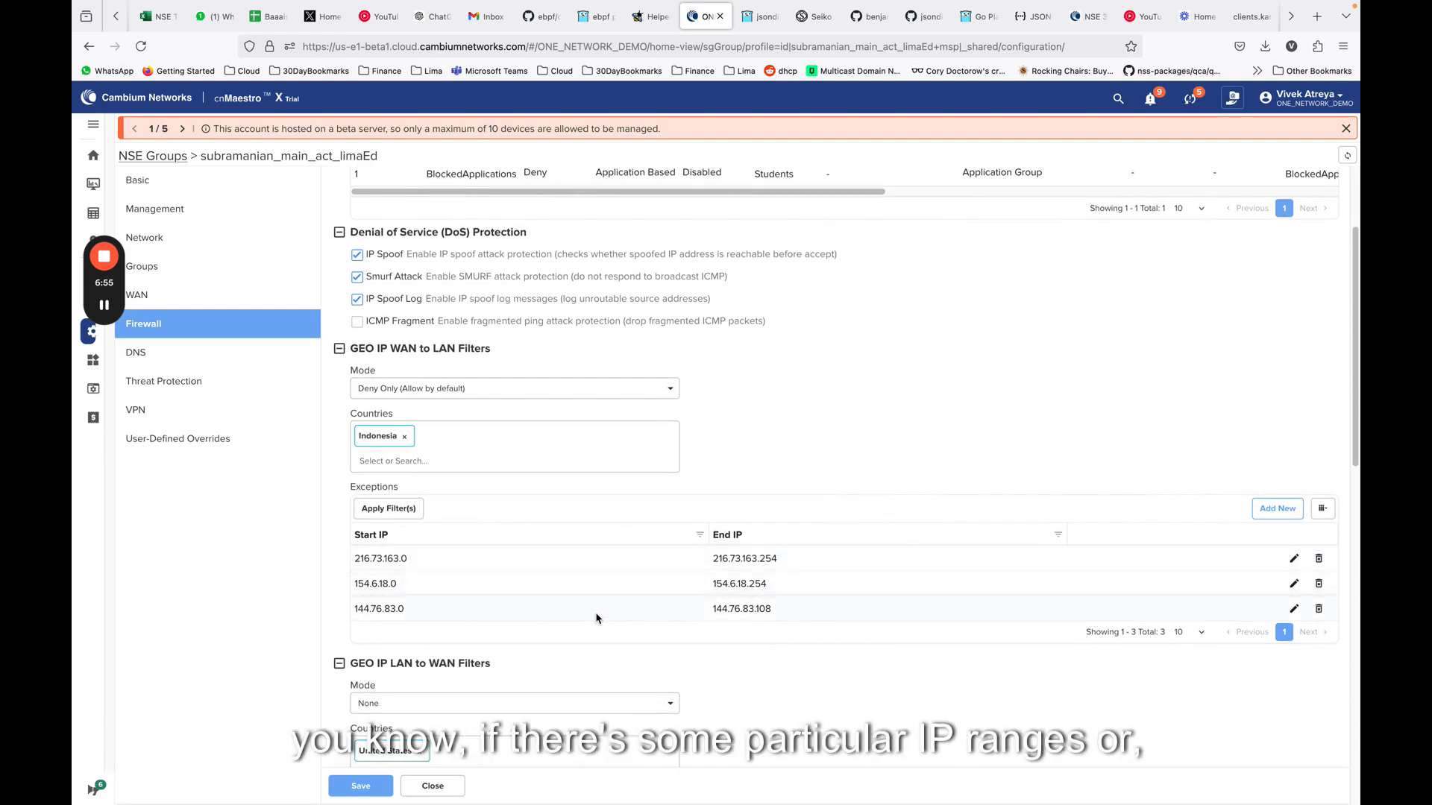
{"action": "scroll", "coordinate": [780, 553], "scroll_direction": "down", "scroll_amount": 1}
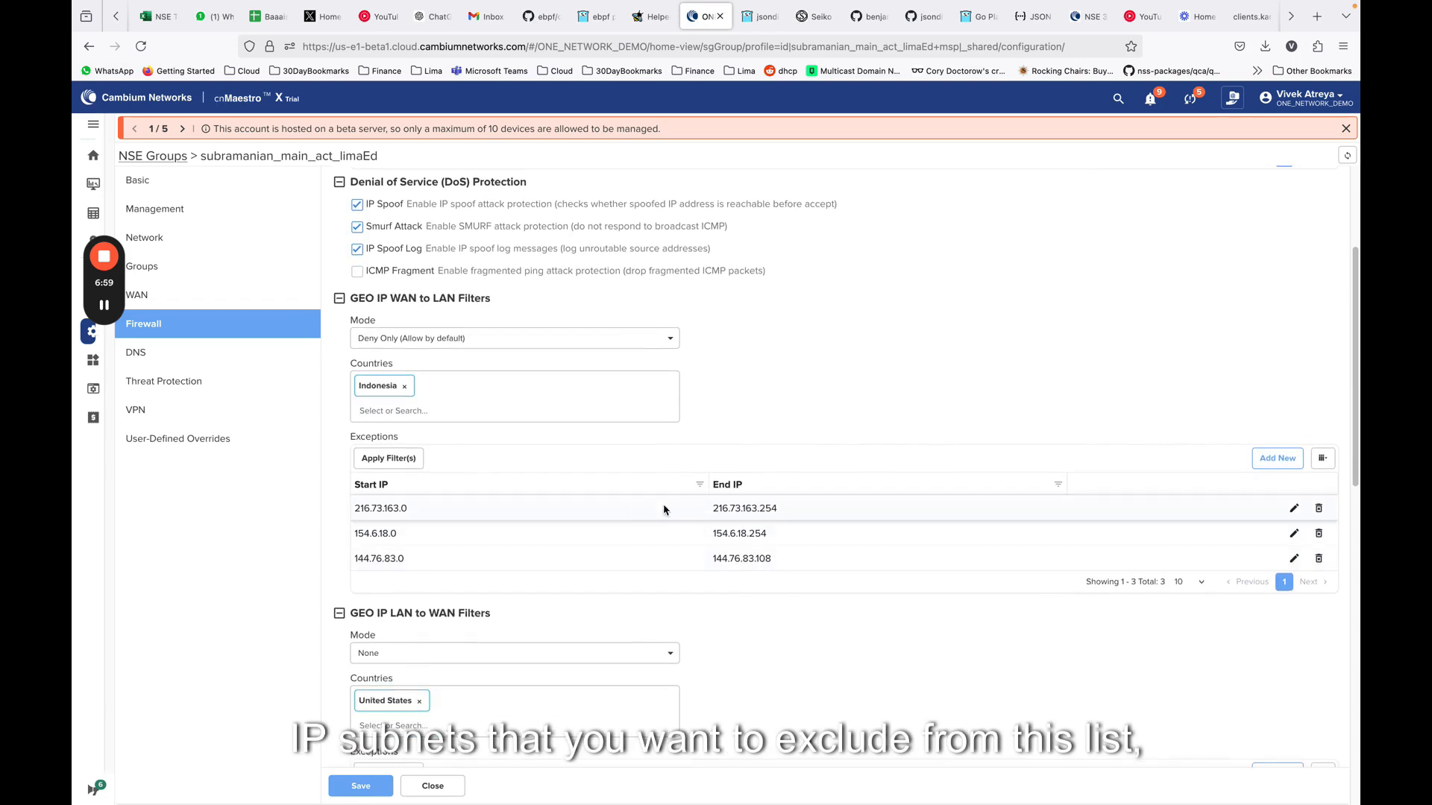
{"action": "scroll", "coordinate": [430, 521], "scroll_direction": "down", "scroll_amount": 1}
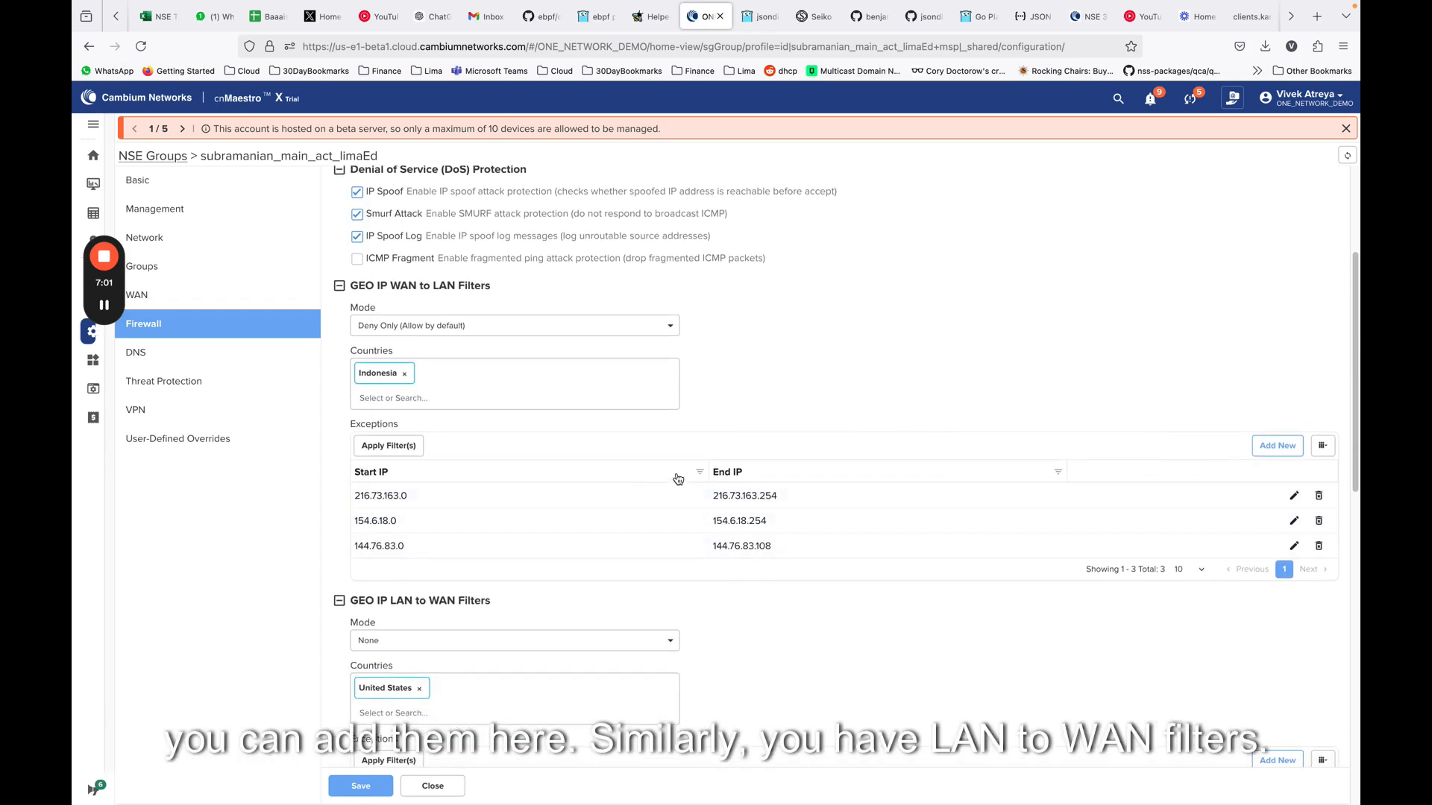
{"action": "scroll", "coordinate": [656, 488], "scroll_direction": "down", "scroll_amount": 2}
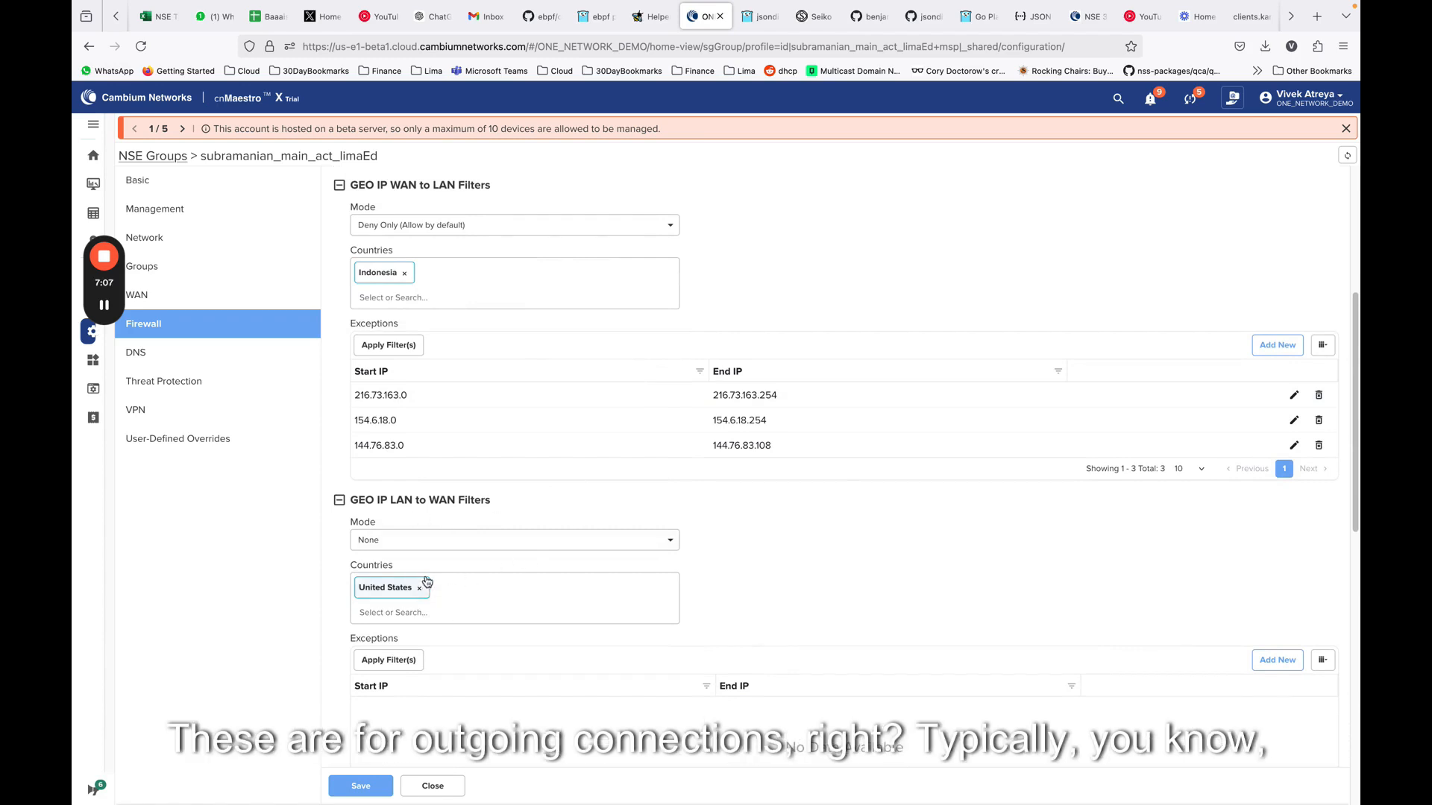
{"action": "left_click", "coordinate": [434, 540]}
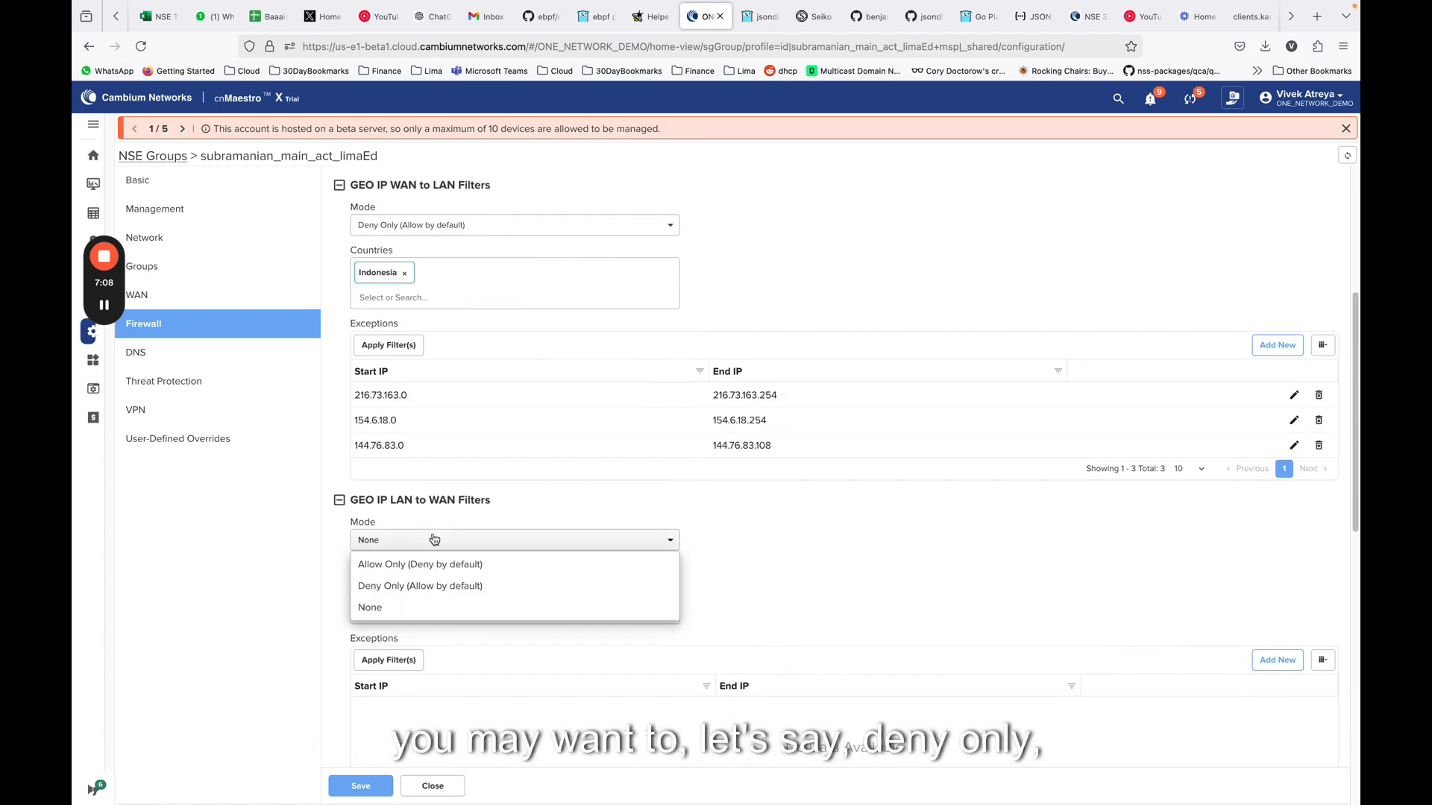
{"action": "left_click", "coordinate": [432, 584]}
Replace United States with China in the countries of the GEO IP LAN to WAN filter
{"action": "left_click", "coordinate": [419, 588]}
{"action": "left_click", "coordinate": [447, 591]}
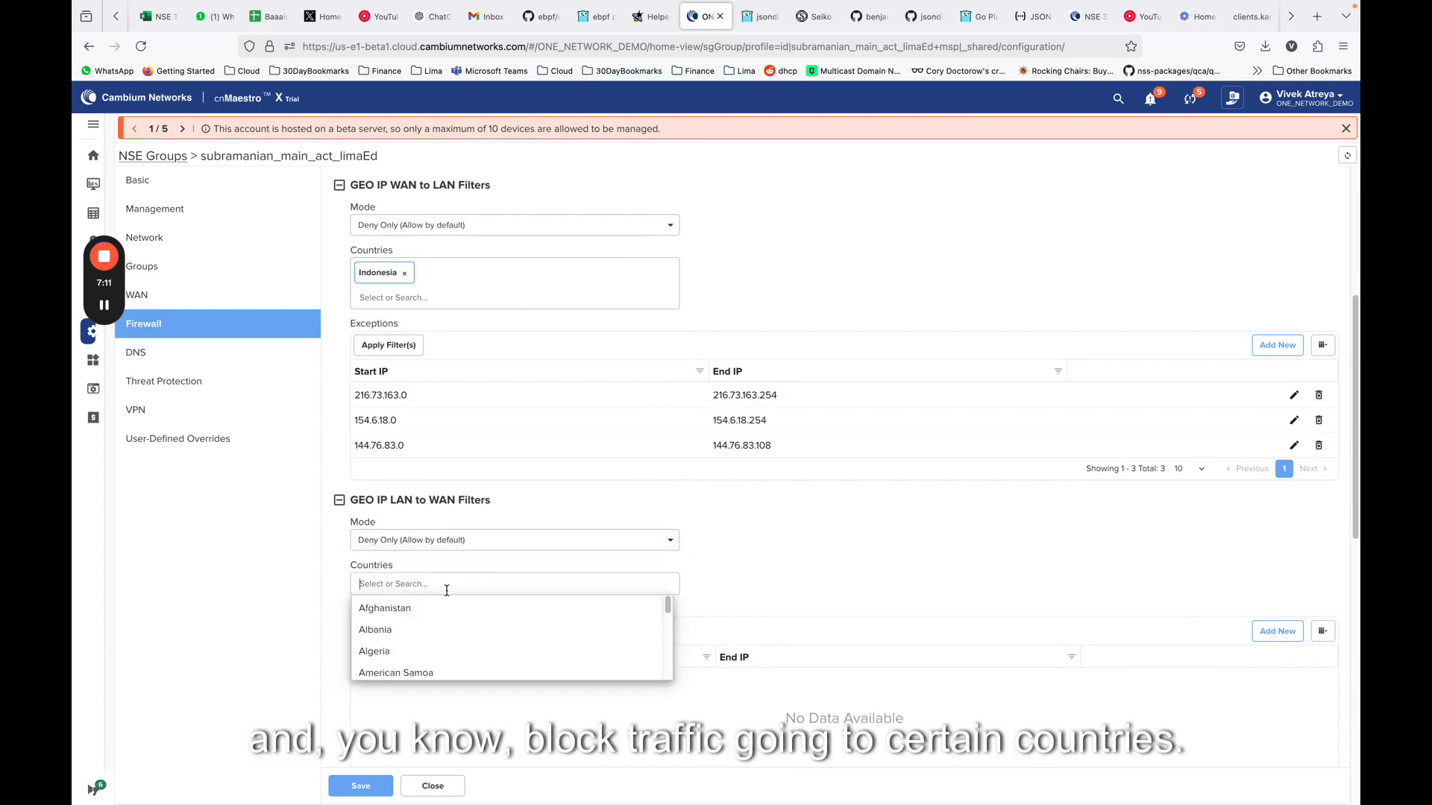
{"action": "type", "text": "chin"}
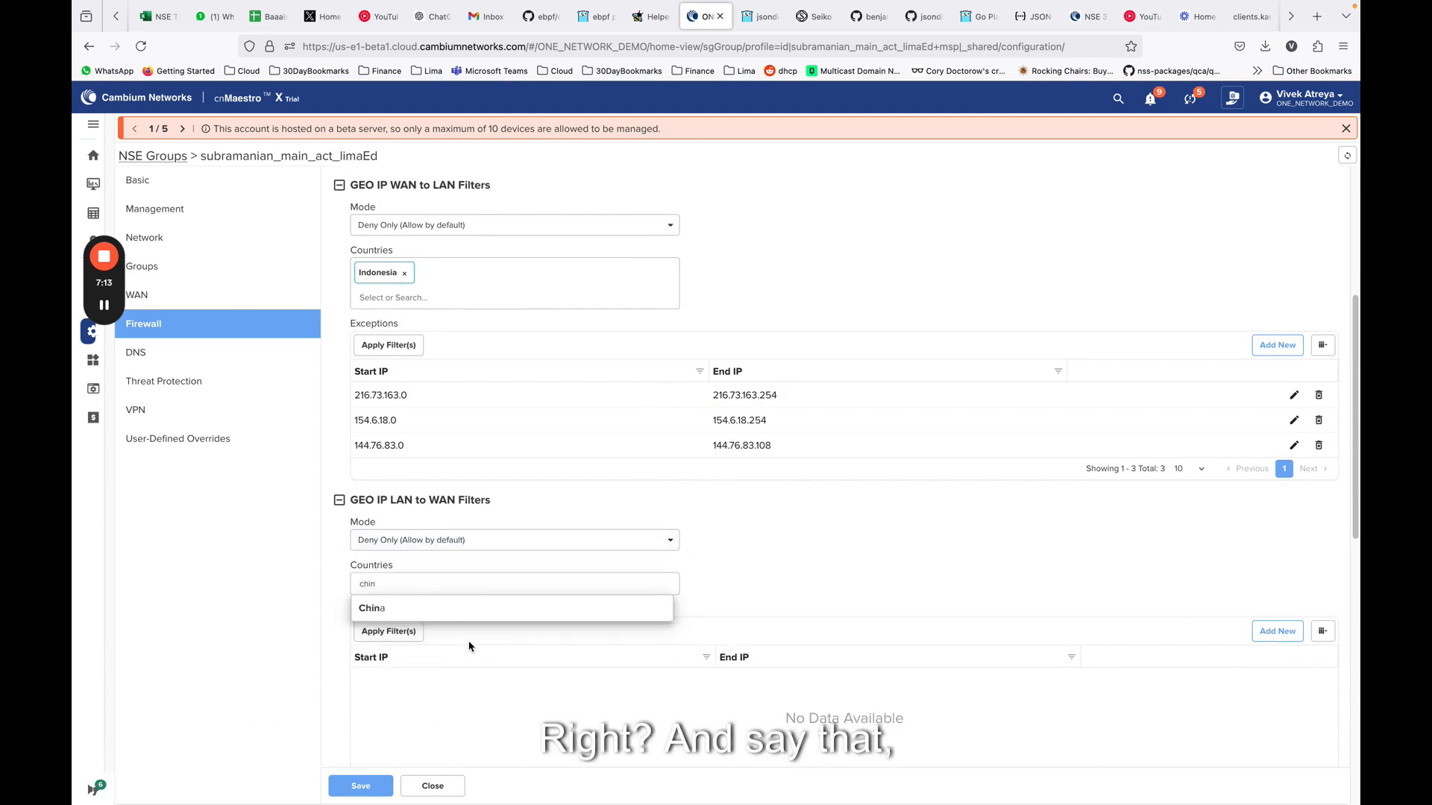
{"action": "left_click", "coordinate": [384, 613]}
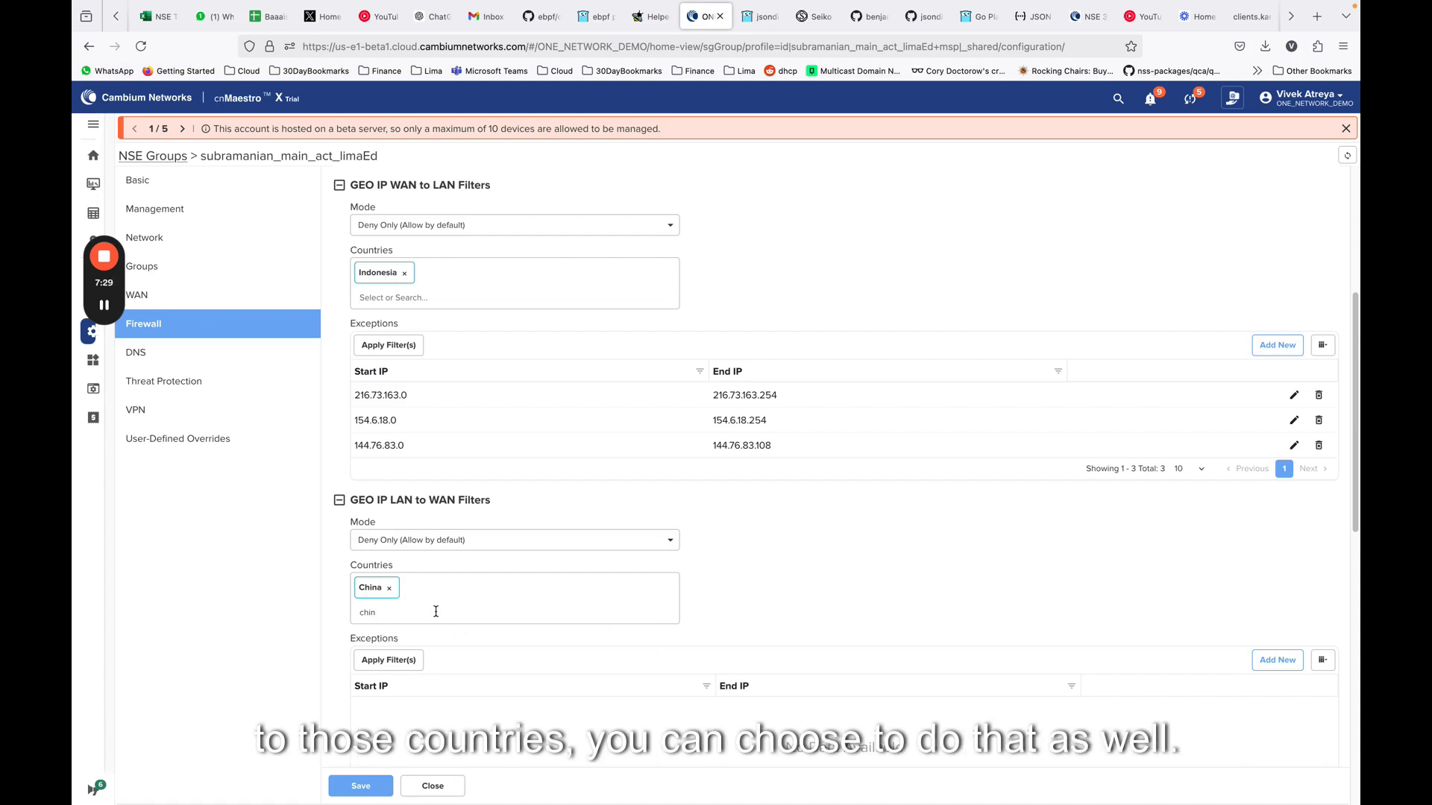
Start a new port forward rule and review its WAN and protocol choices, keeping WAN-1 and TCP
{"action": "scroll", "coordinate": [440, 601], "scroll_direction": "down", "scroll_amount": 3}
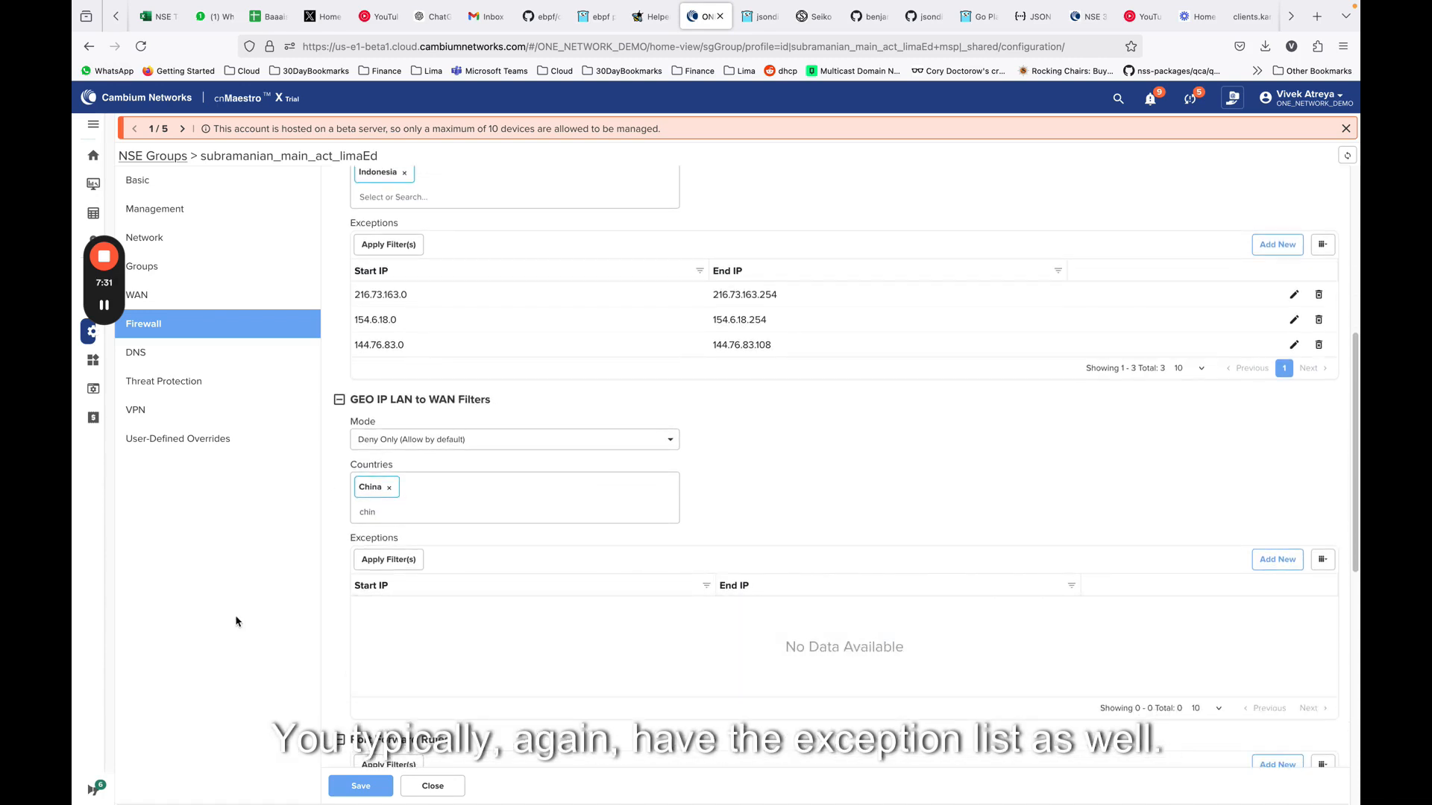
{"action": "scroll", "coordinate": [991, 567], "scroll_direction": "down", "scroll_amount": 1}
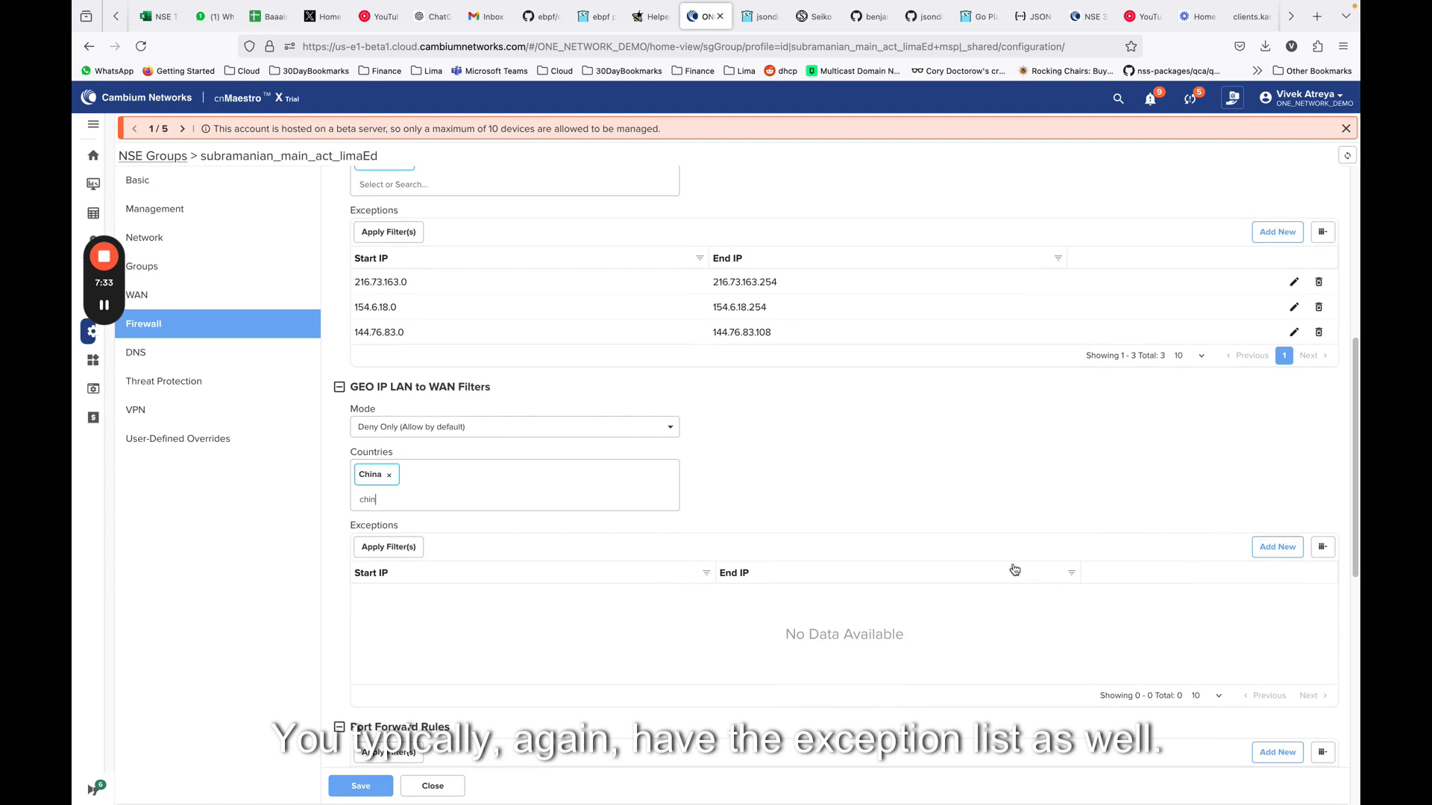
{"action": "scroll", "coordinate": [1011, 567], "scroll_direction": "down", "scroll_amount": 2}
{"action": "scroll", "coordinate": [1016, 567], "scroll_direction": "down", "scroll_amount": 4}
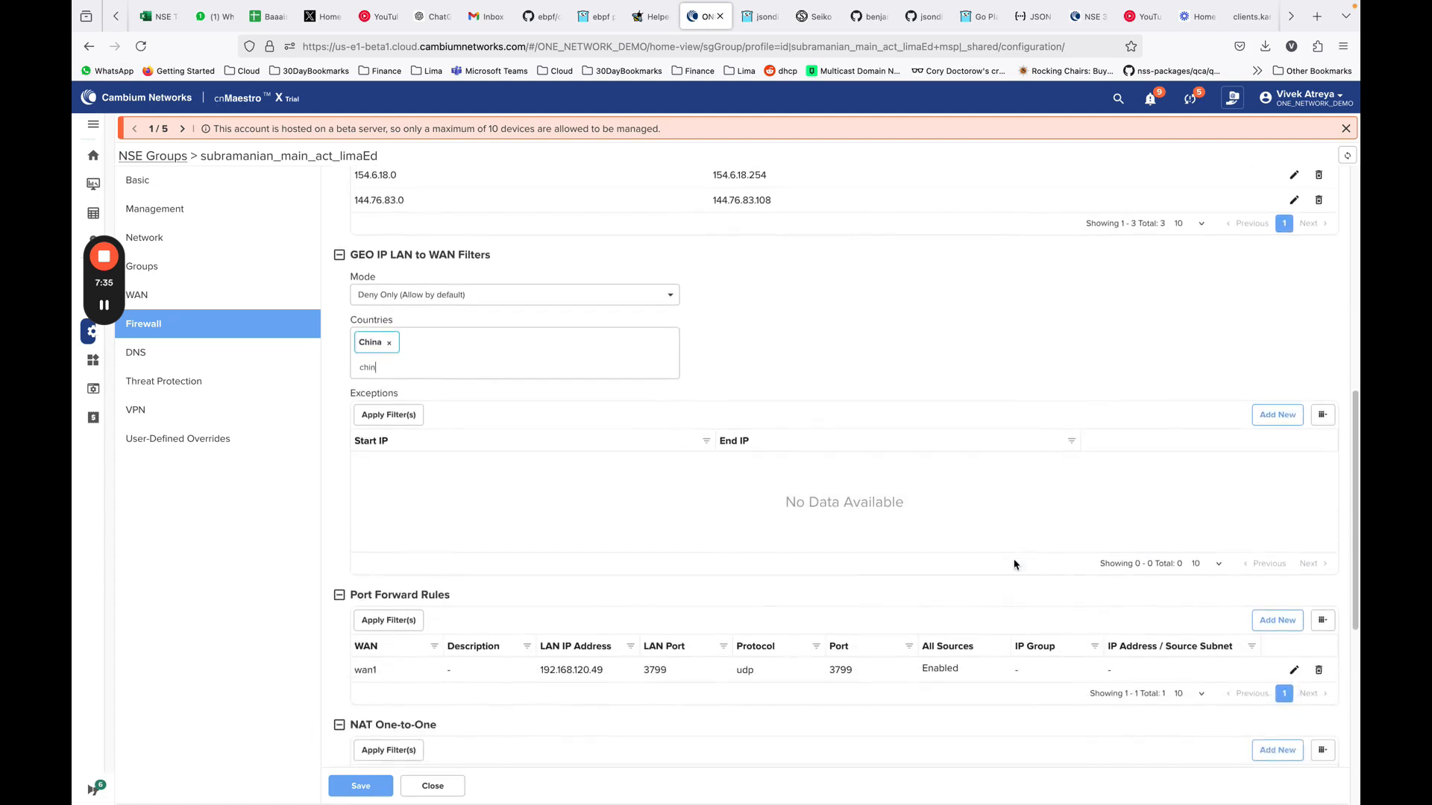
{"action": "scroll", "coordinate": [1015, 565], "scroll_direction": "down", "scroll_amount": 5}
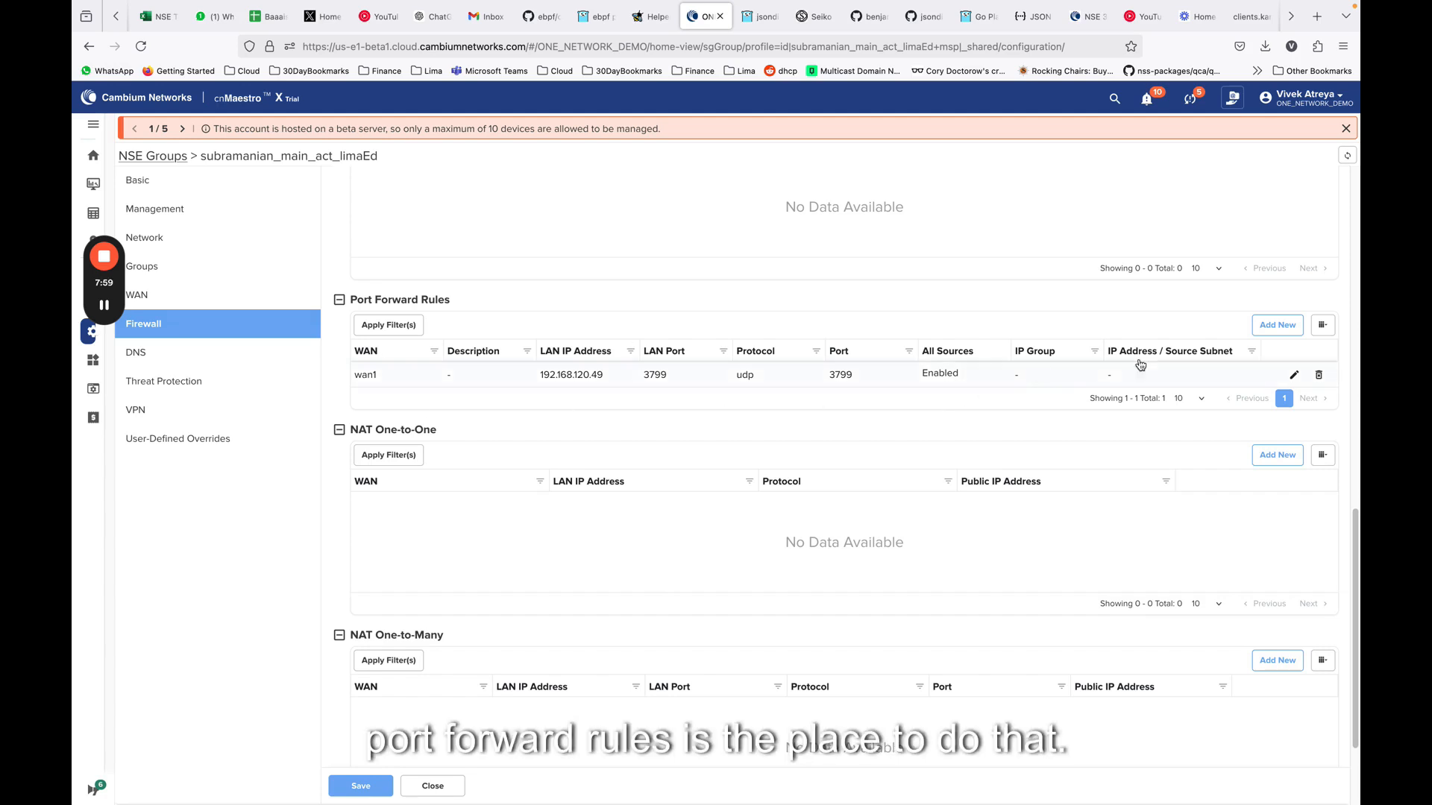
{"action": "left_click", "coordinate": [1278, 325]}
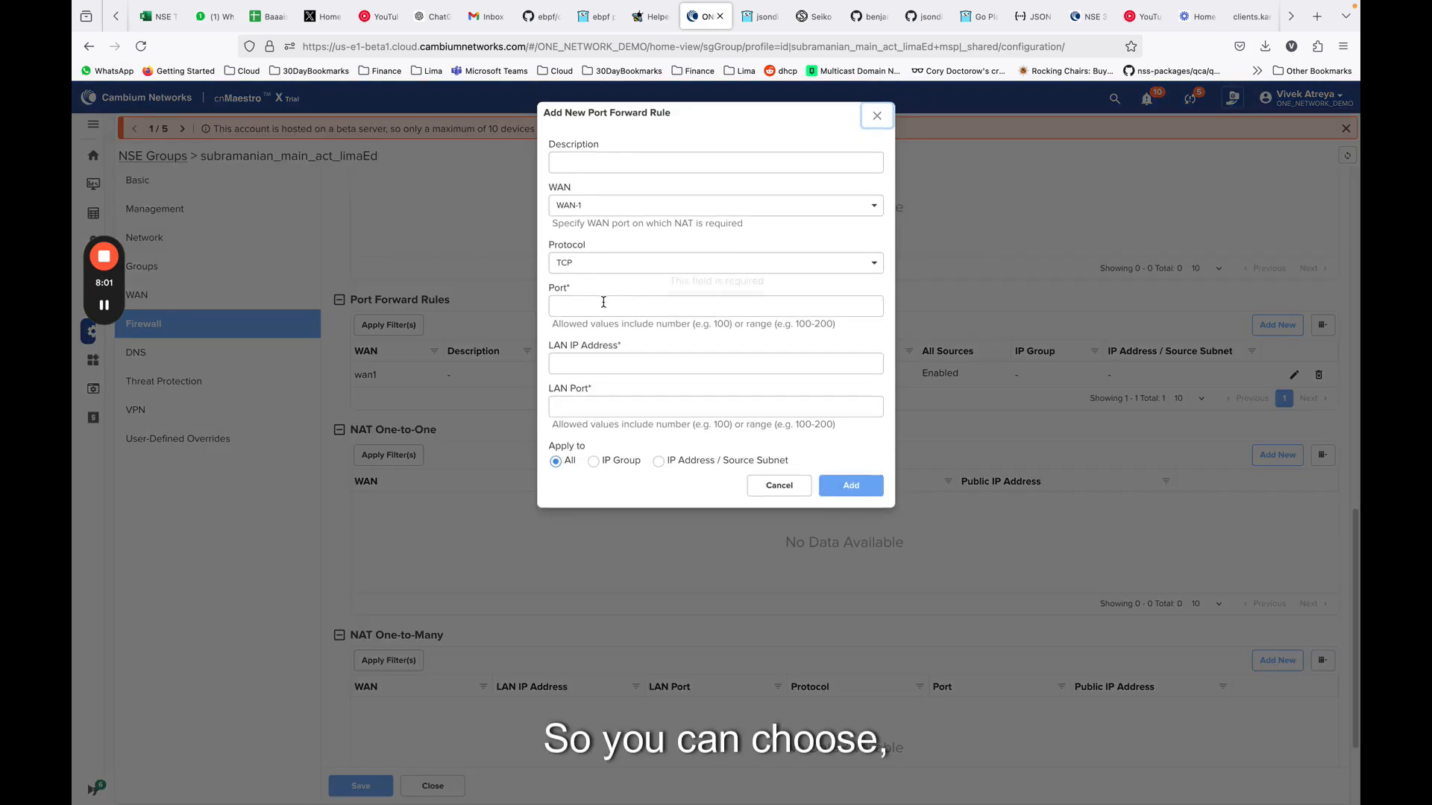
{"action": "left_click", "coordinate": [641, 164]}
{"action": "left_click", "coordinate": [617, 211]}
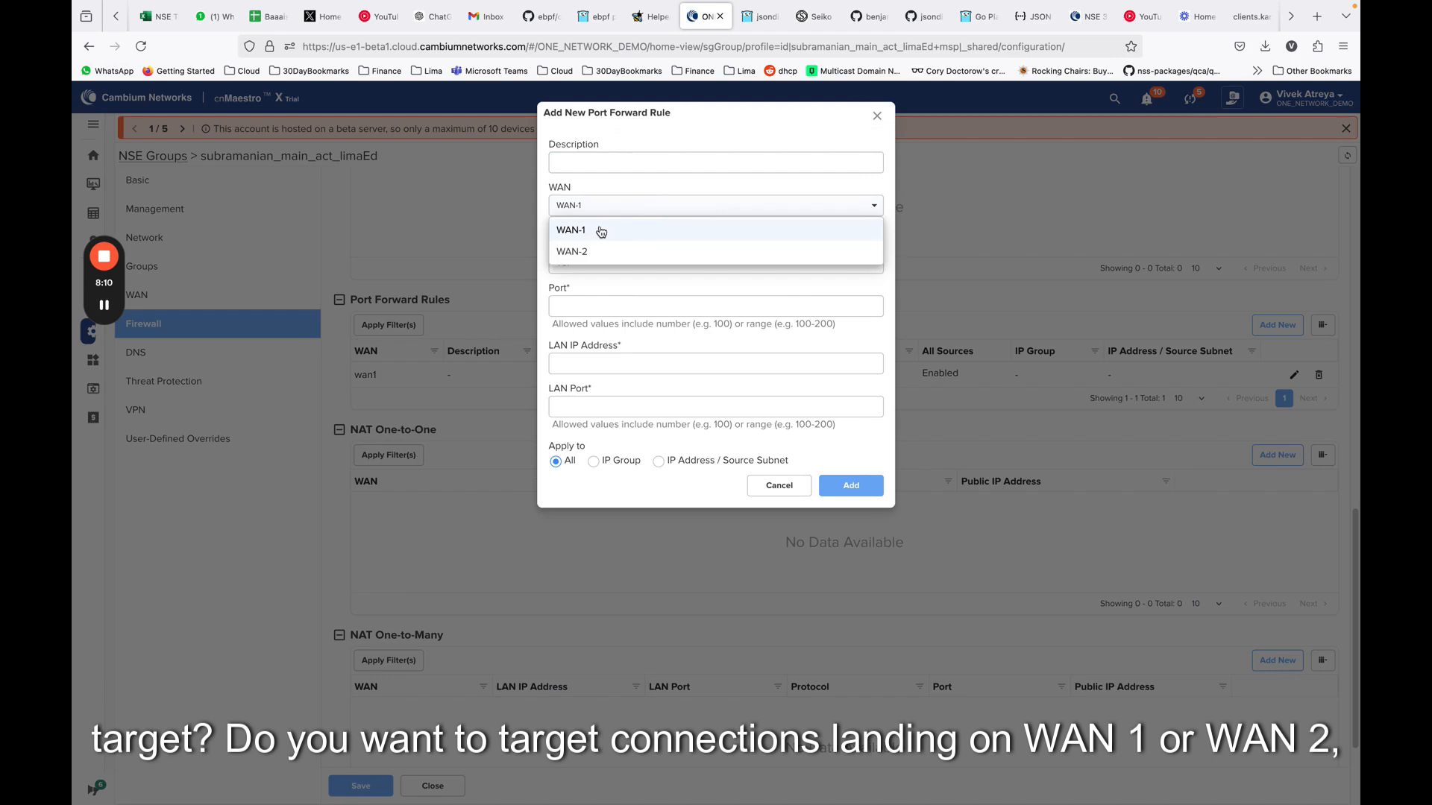
{"action": "left_click", "coordinate": [596, 302]}
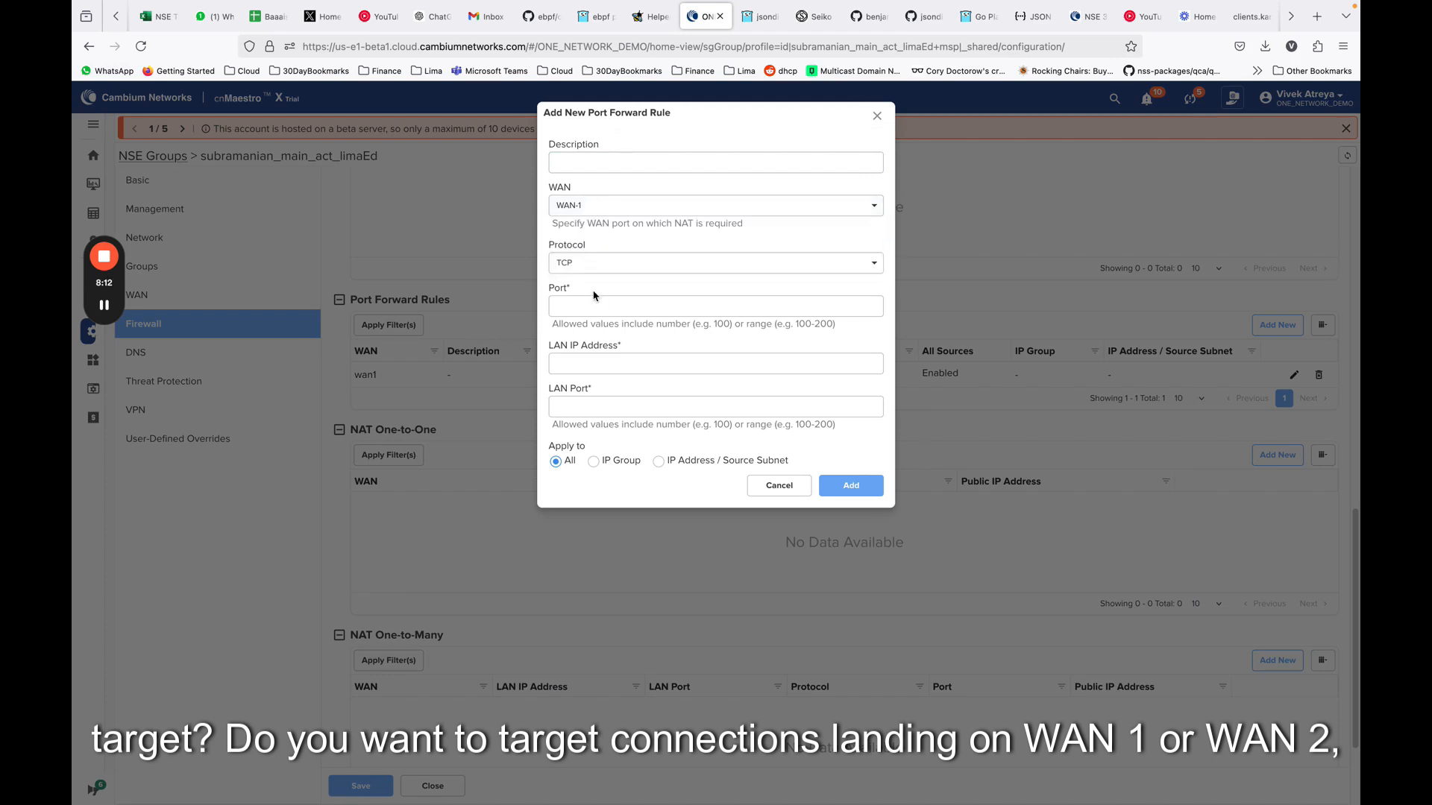
{"action": "left_click", "coordinate": [590, 268]}
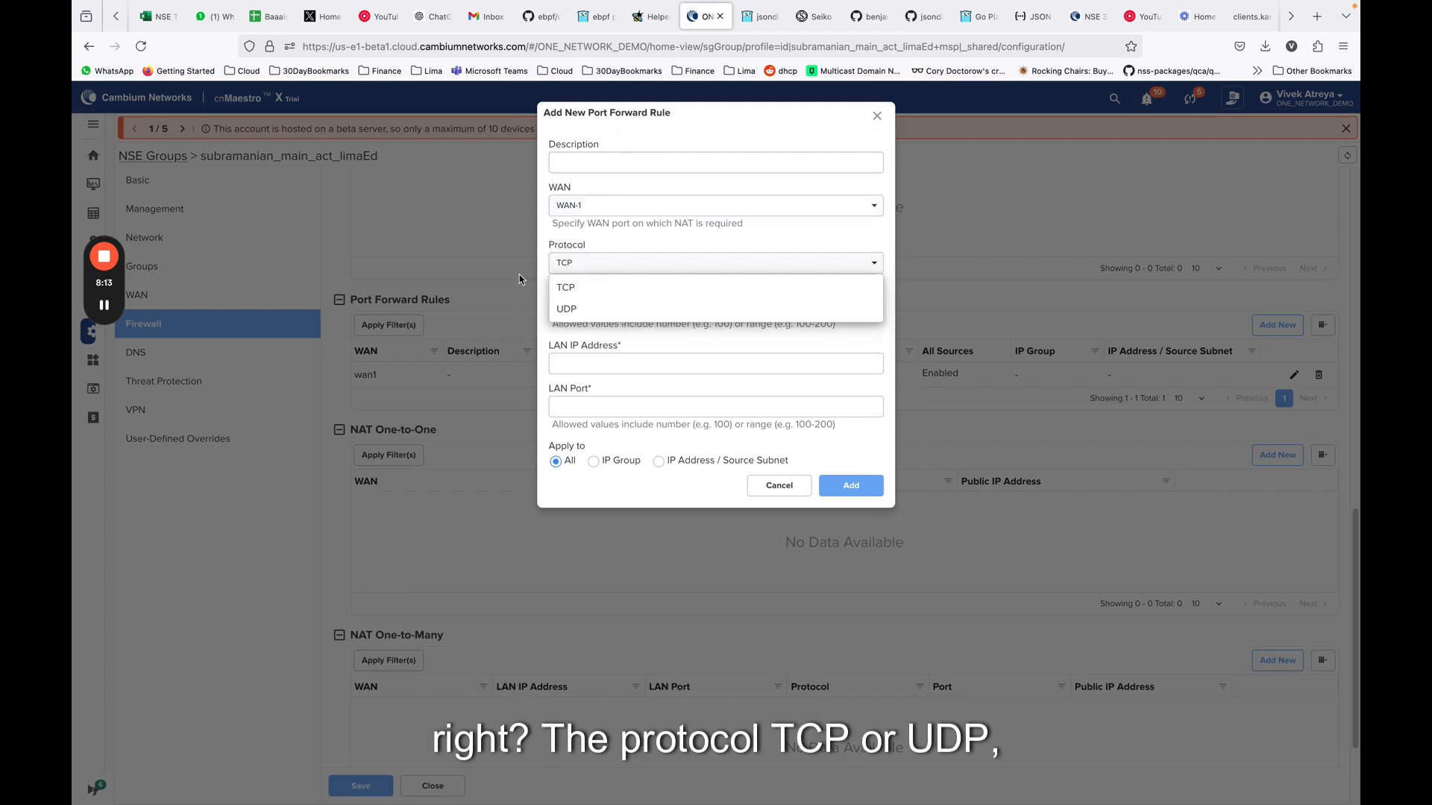
{"action": "left_click", "coordinate": [538, 270]}
Set the port forward rule's port to 8080, LAN IP address to 192.168.200.12 and LAN port to 80
{"action": "left_click", "coordinate": [601, 307]}
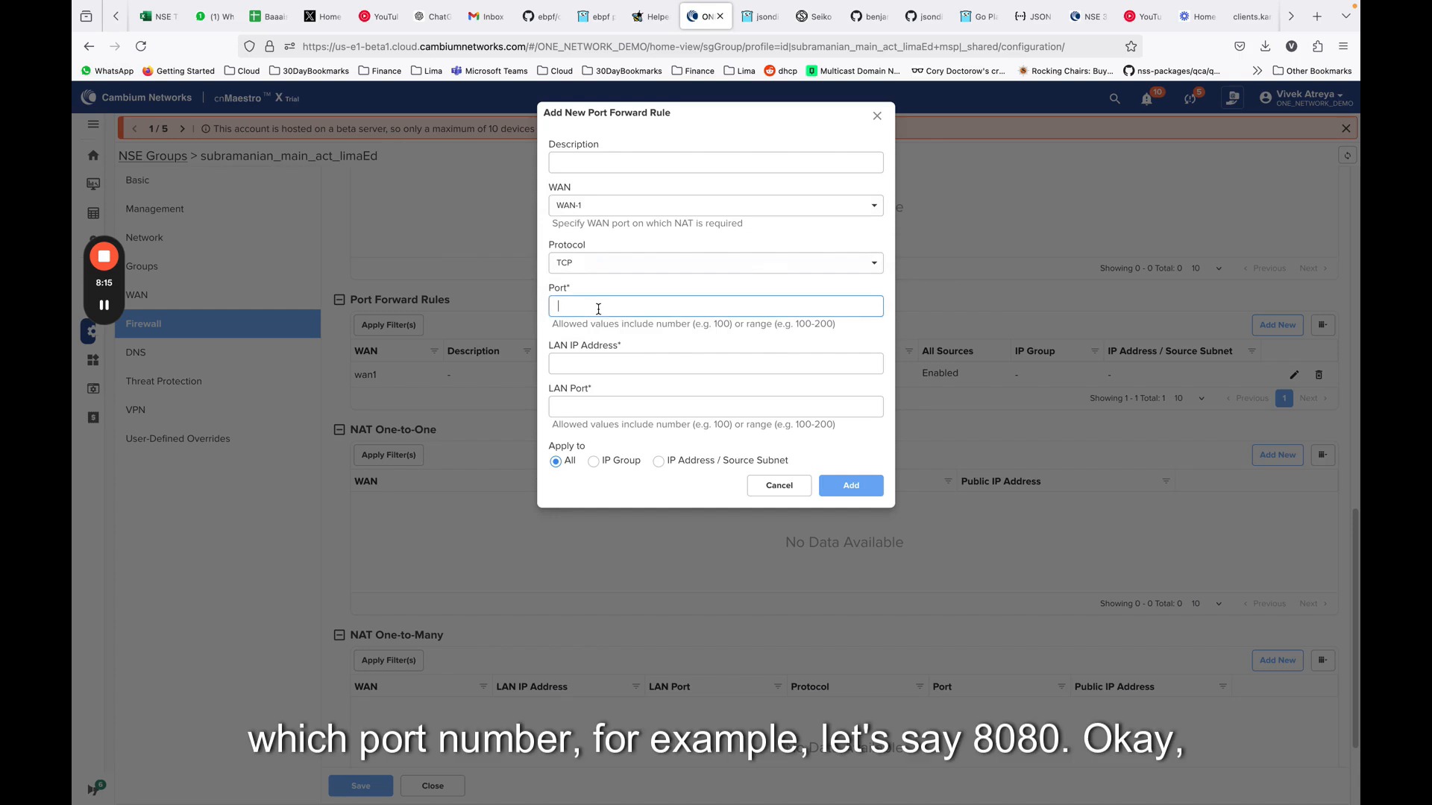
{"action": "type", "text": "8080"}
{"action": "left_click", "coordinate": [665, 362]}
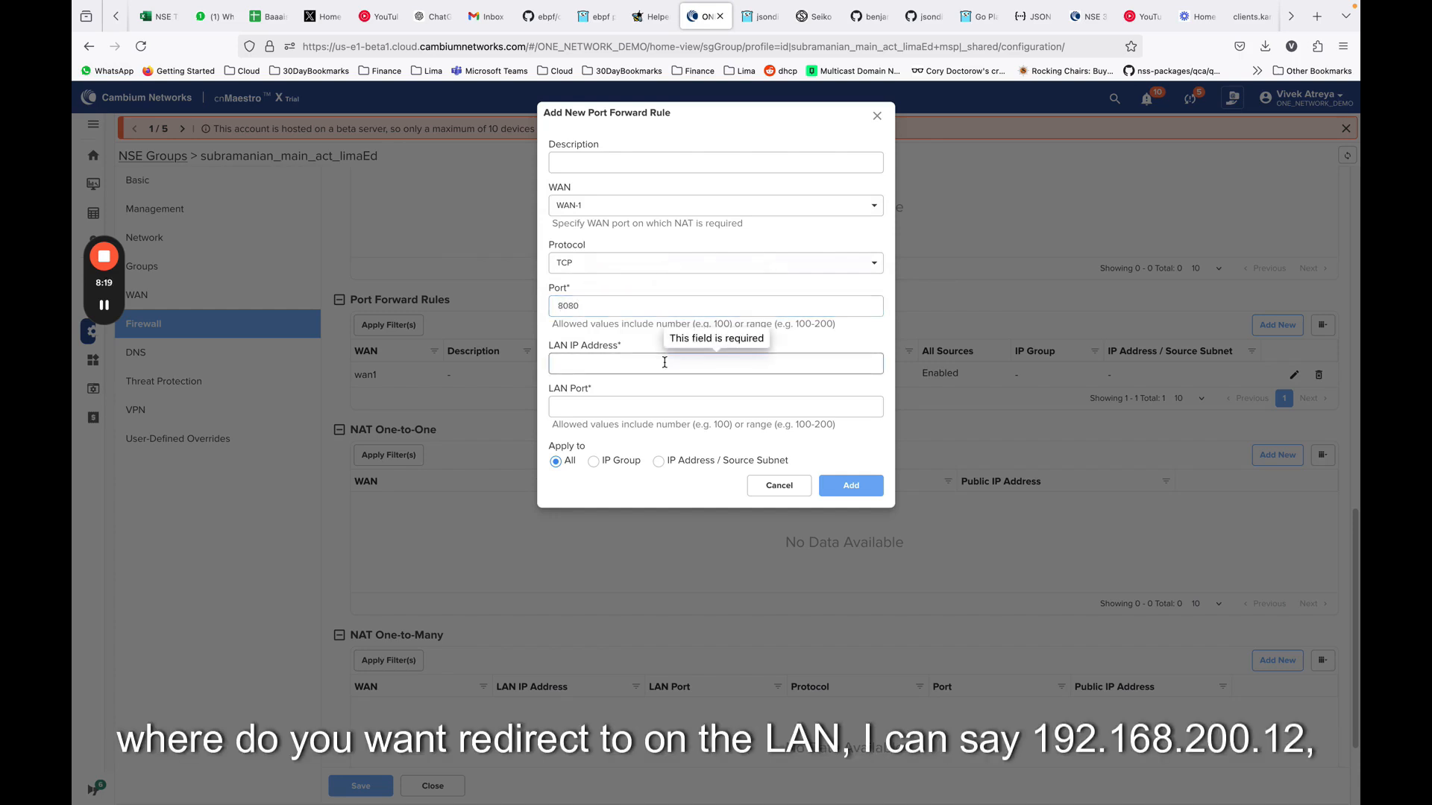
{"action": "type", "text": "192"}
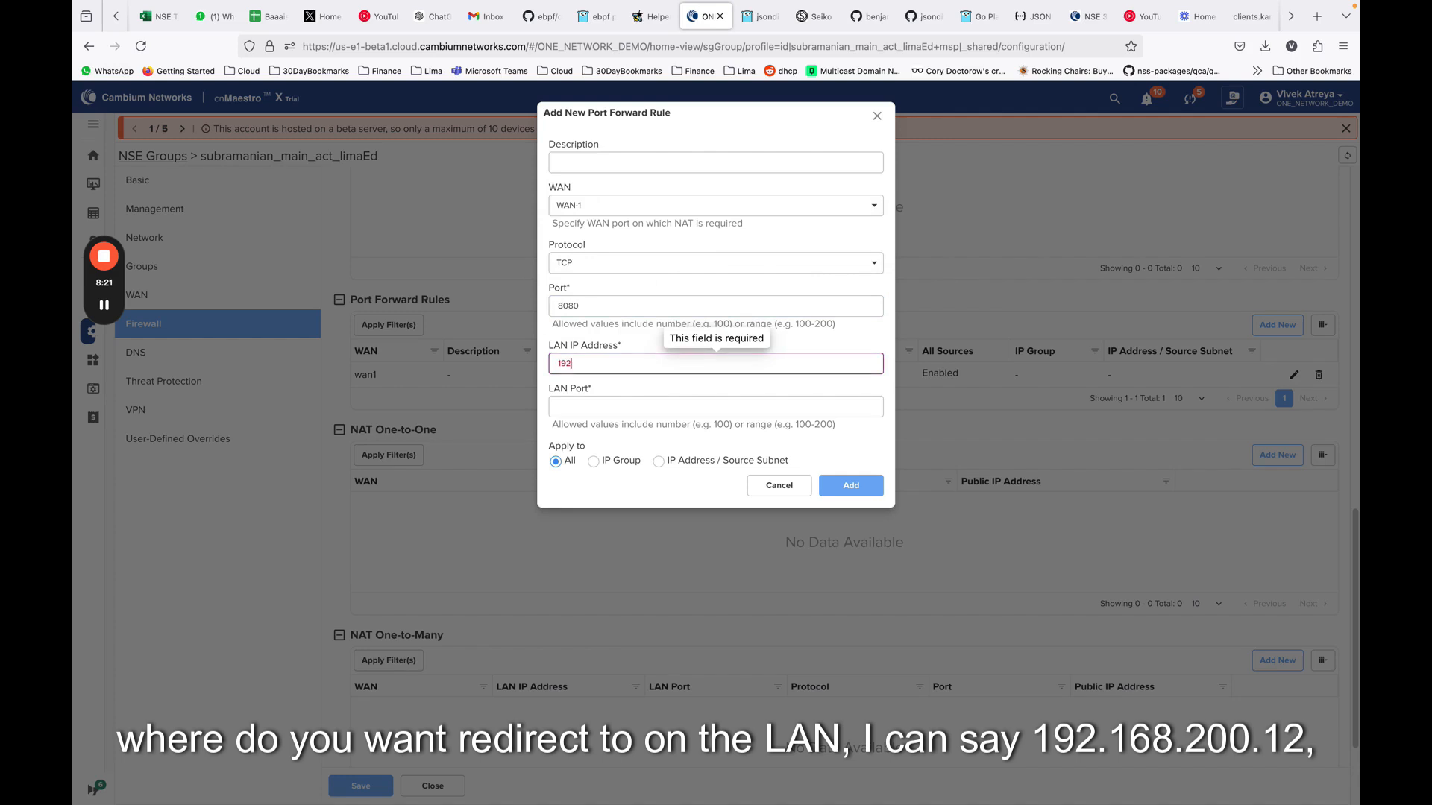
{"action": "type", "text": ".168.200.12"}
{"action": "key", "text": "Tab"}
{"action": "type", "text": "80"}
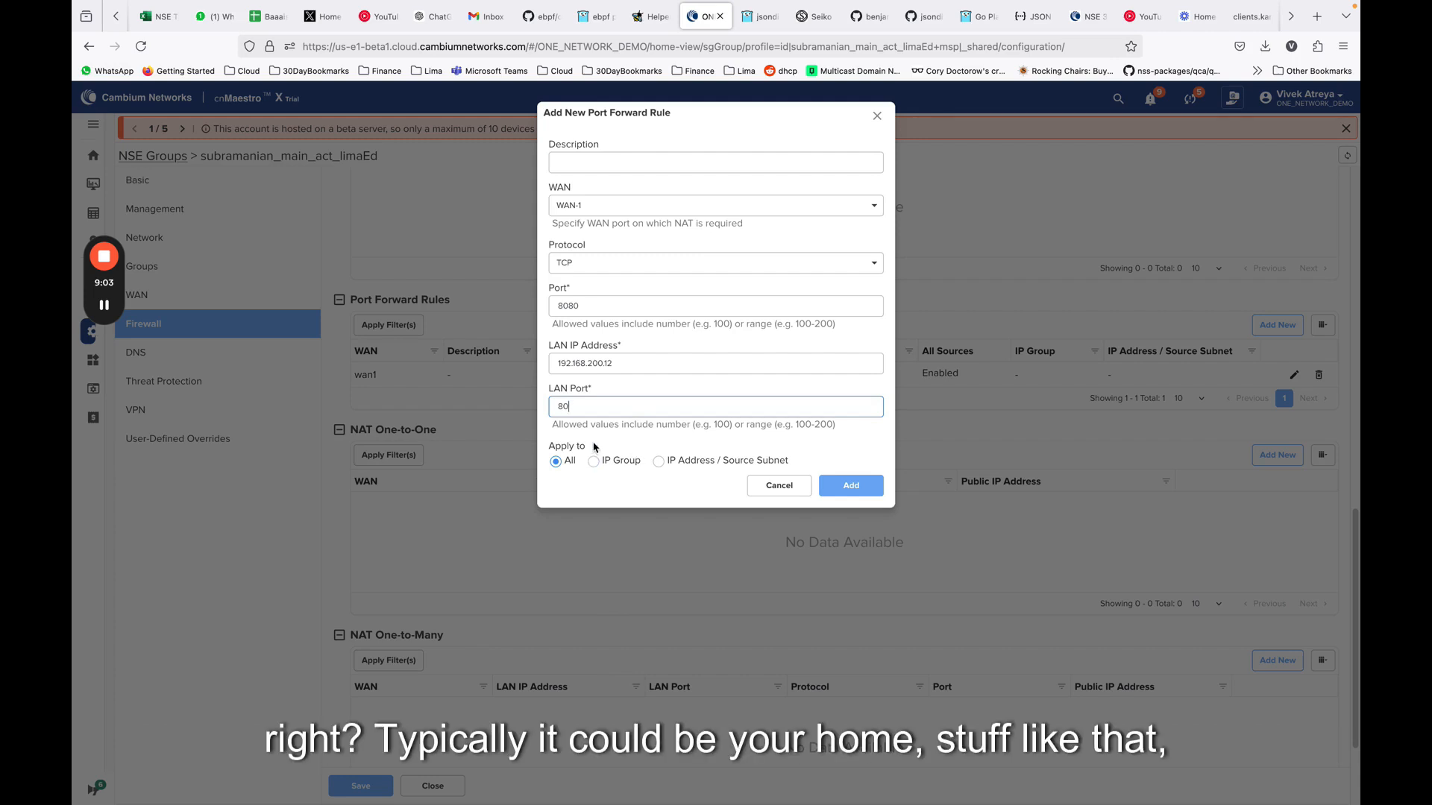
Switch the port forward rule's scope to IP Group and discard the rule without adding it
{"action": "left_click", "coordinate": [593, 465]}
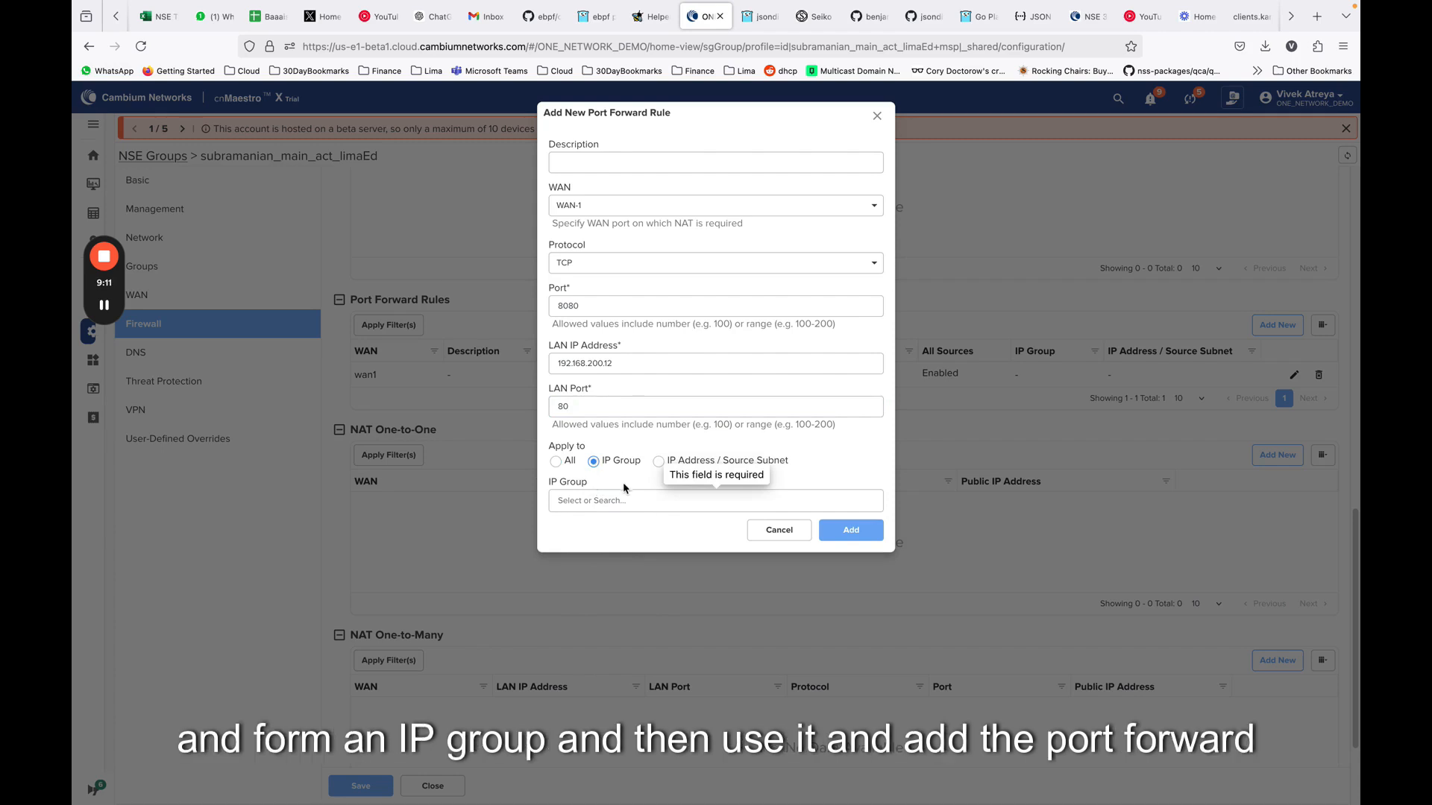
{"action": "left_click", "coordinate": [612, 501]}
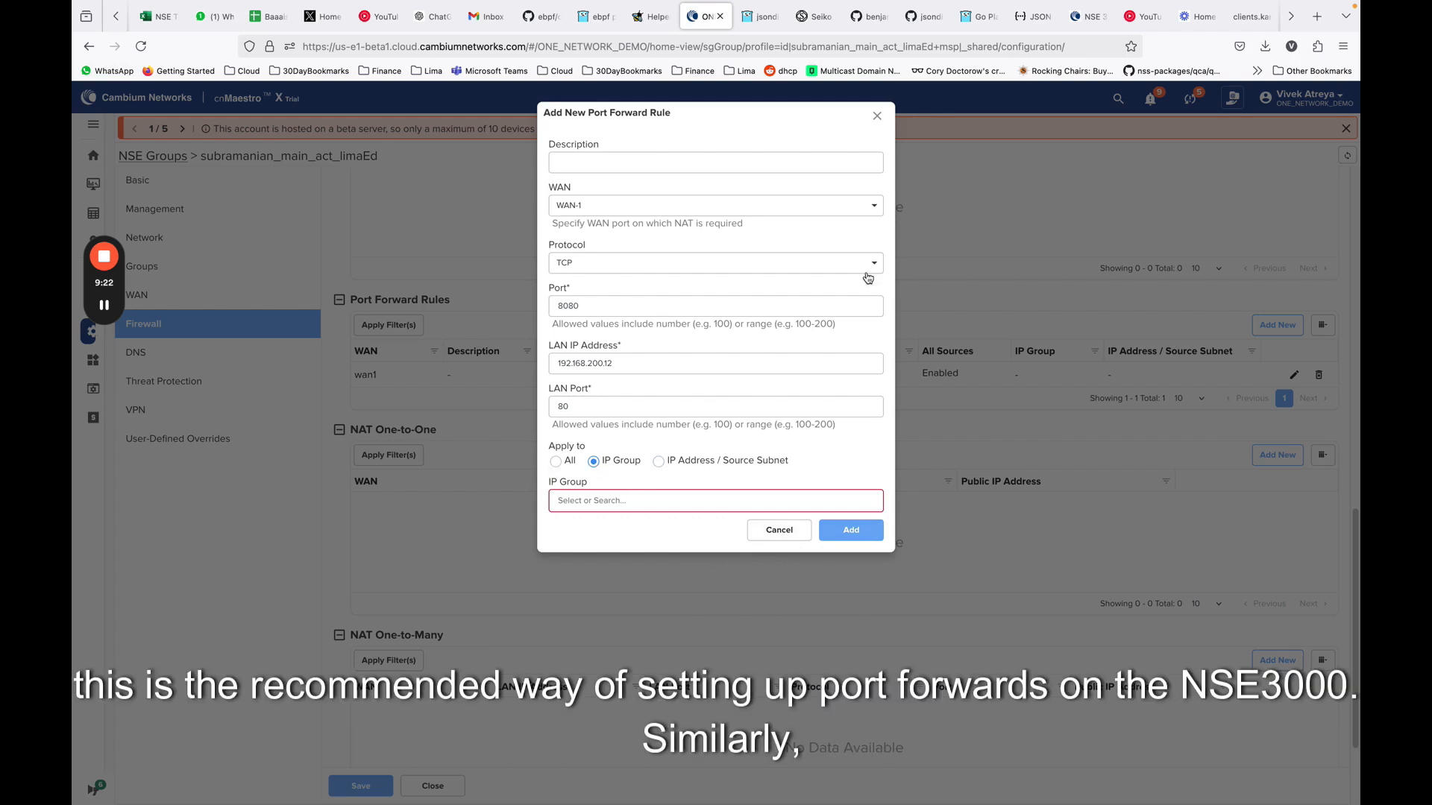
{"action": "left_click", "coordinate": [792, 533]}
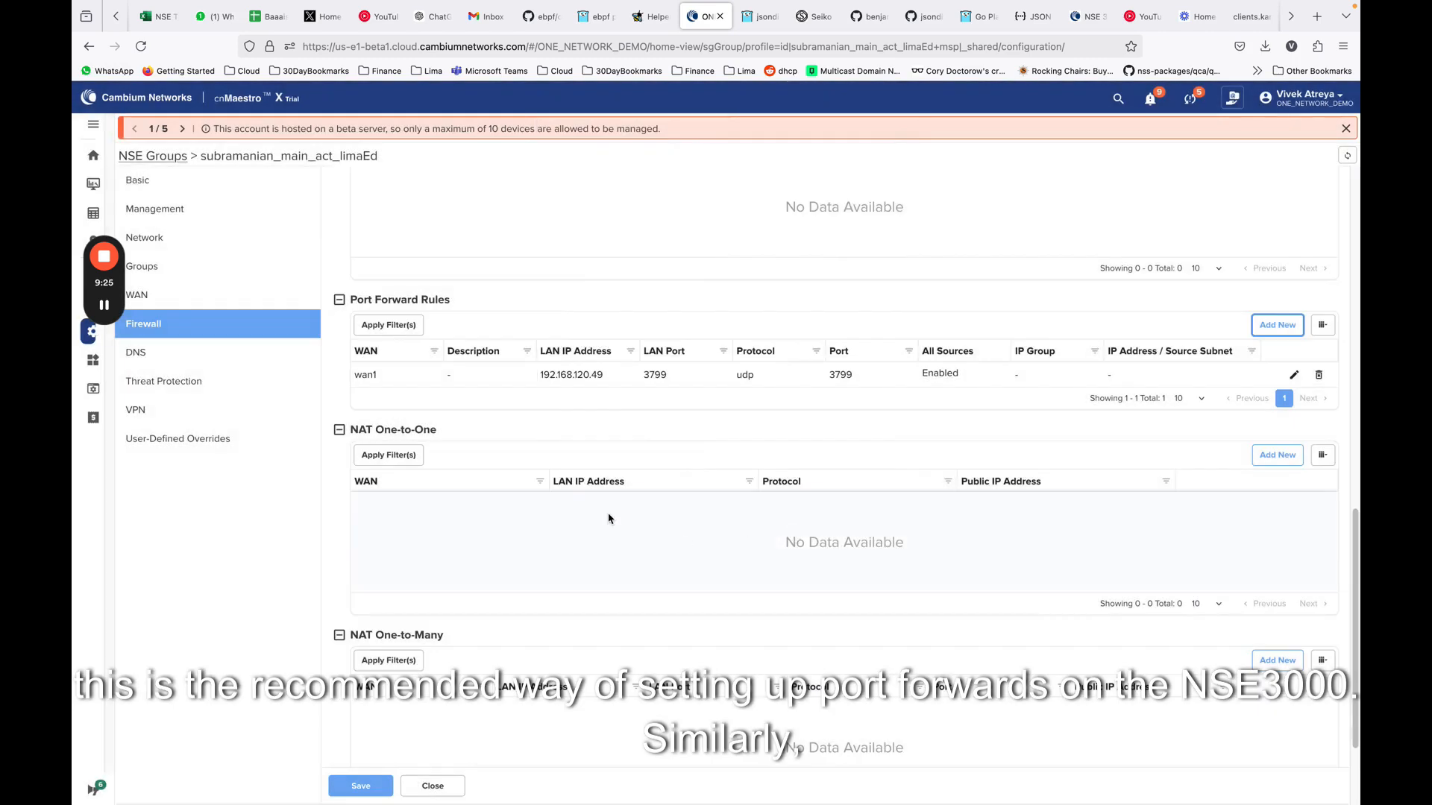
Start a new NAT One-to-One rule on WAN-1 with public IP address 192.168.1.10, LAN IP address 192.168.200.12 and protocol TCP
{"action": "scroll", "coordinate": [520, 504], "scroll_direction": "down", "scroll_amount": 1}
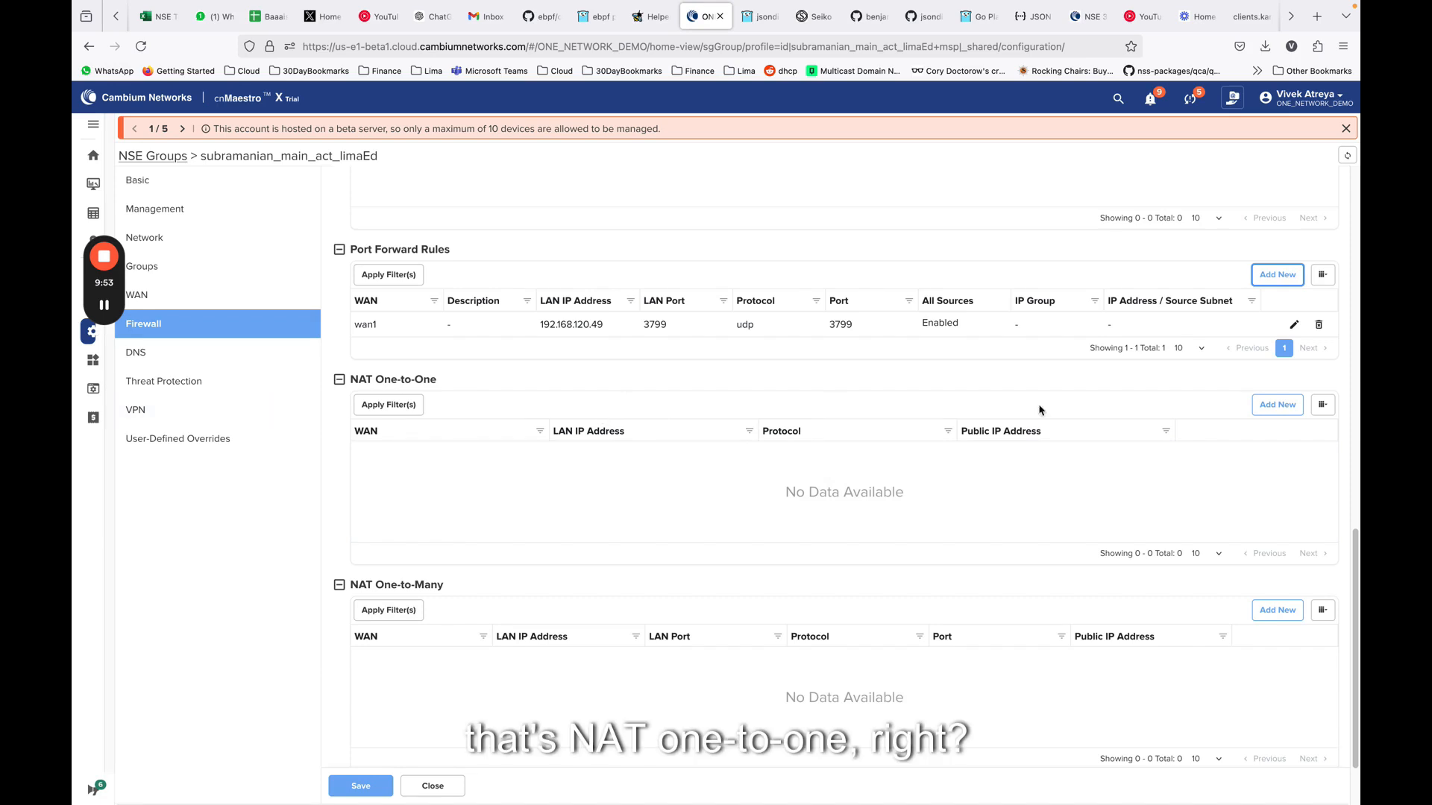
{"action": "left_click", "coordinate": [1277, 404]}
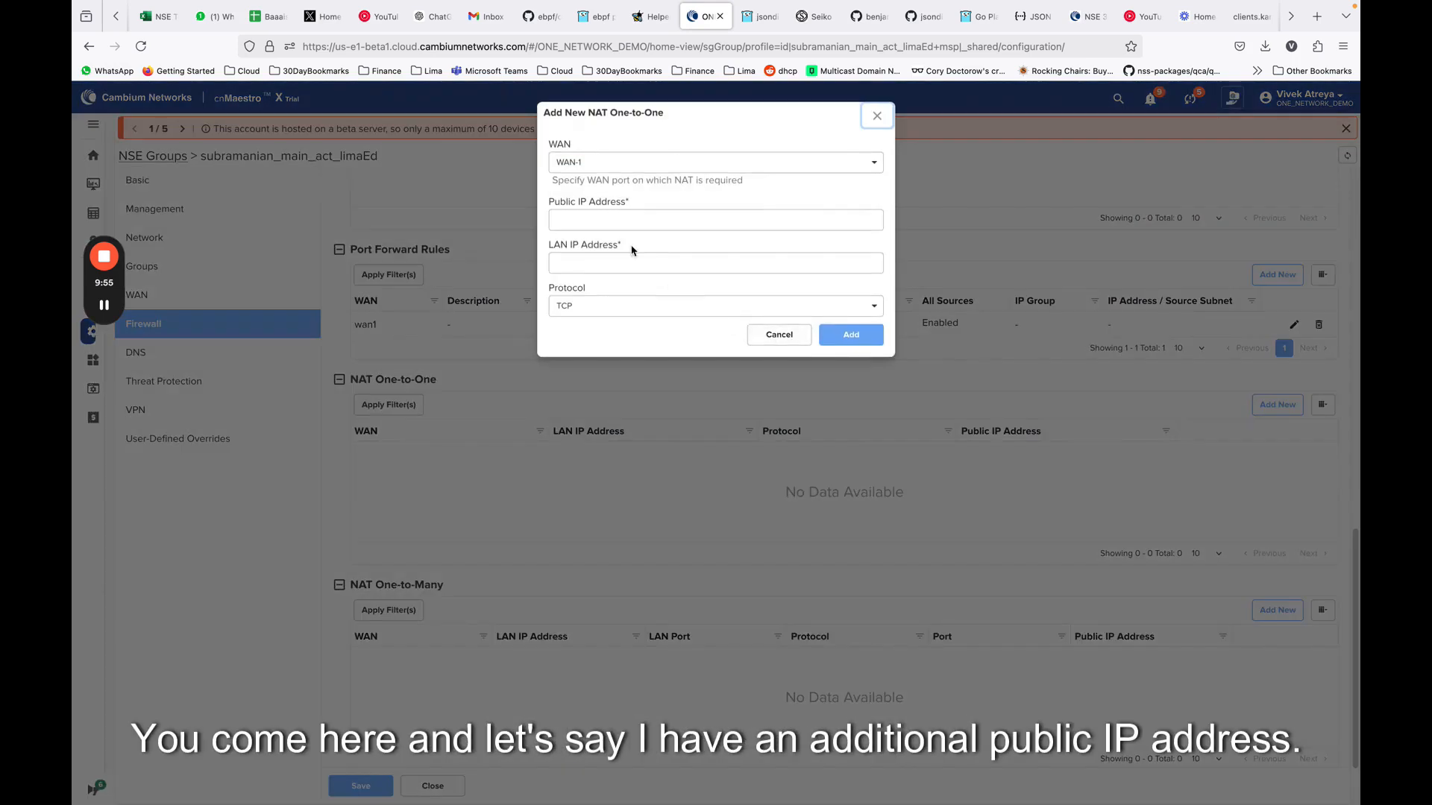
{"action": "left_click", "coordinate": [623, 221]}
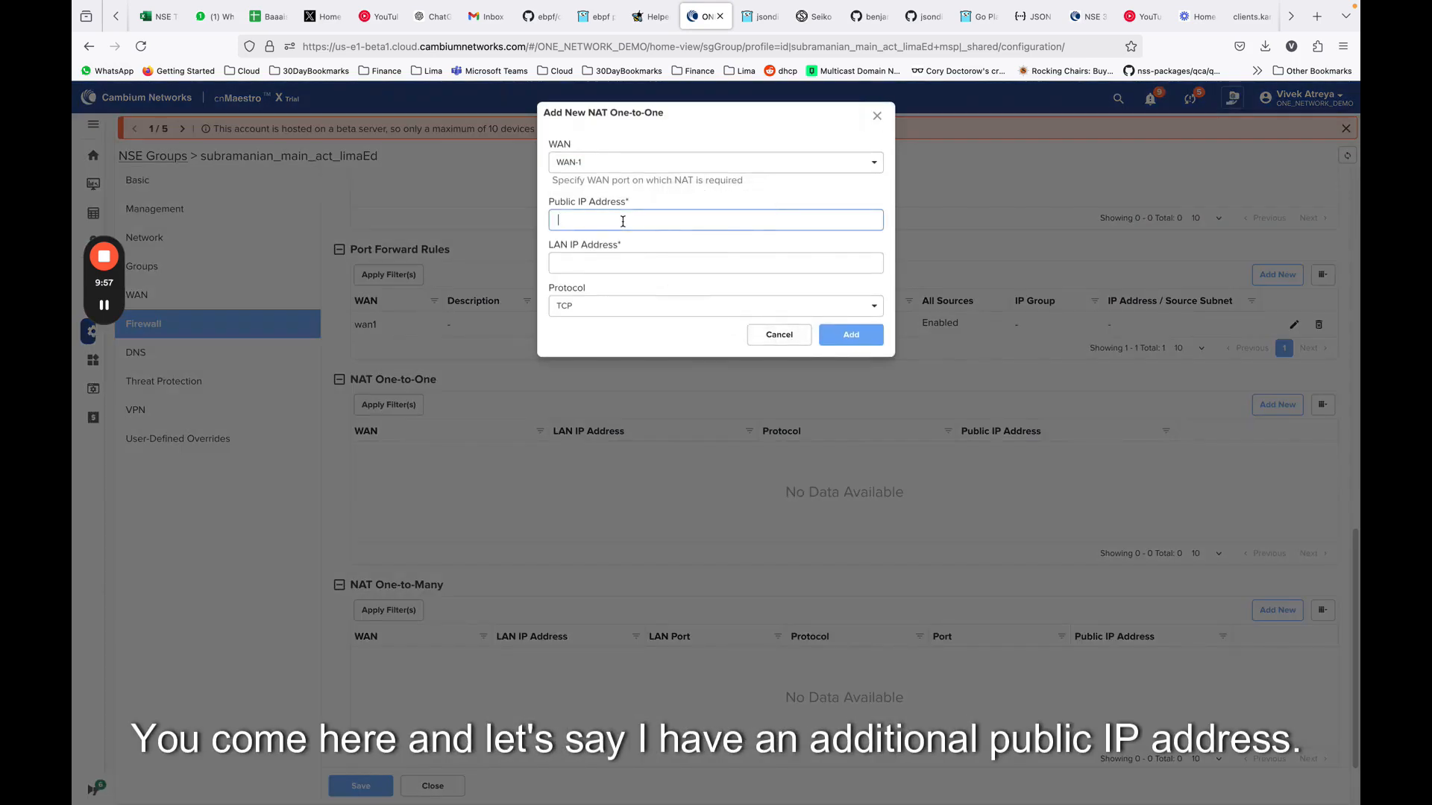
{"action": "type", "text": "192.168.1.10"}
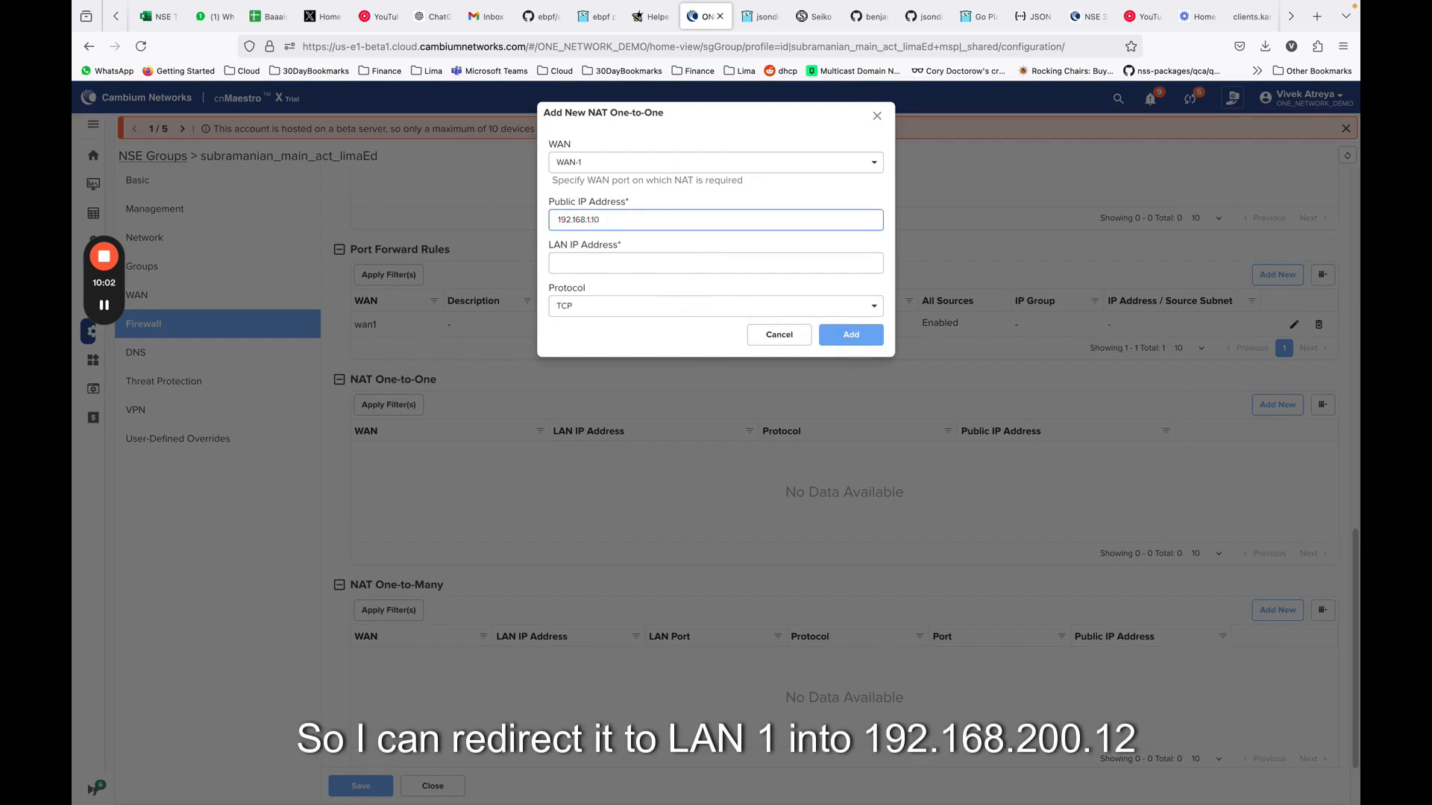
{"action": "type", "text": "192.168.200.12"}
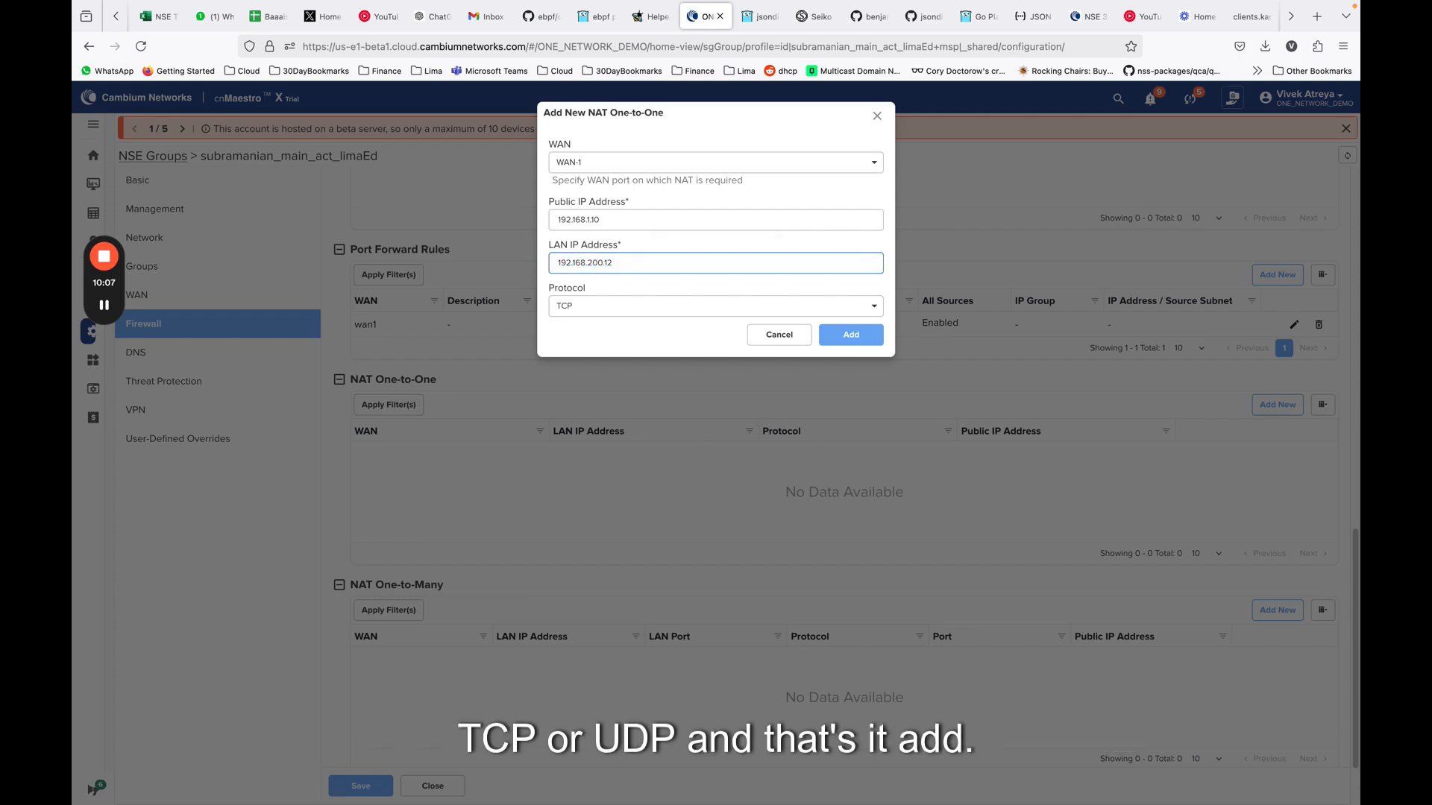
{"action": "left_click", "coordinate": [571, 308]}
{"action": "left_click", "coordinate": [611, 281]}
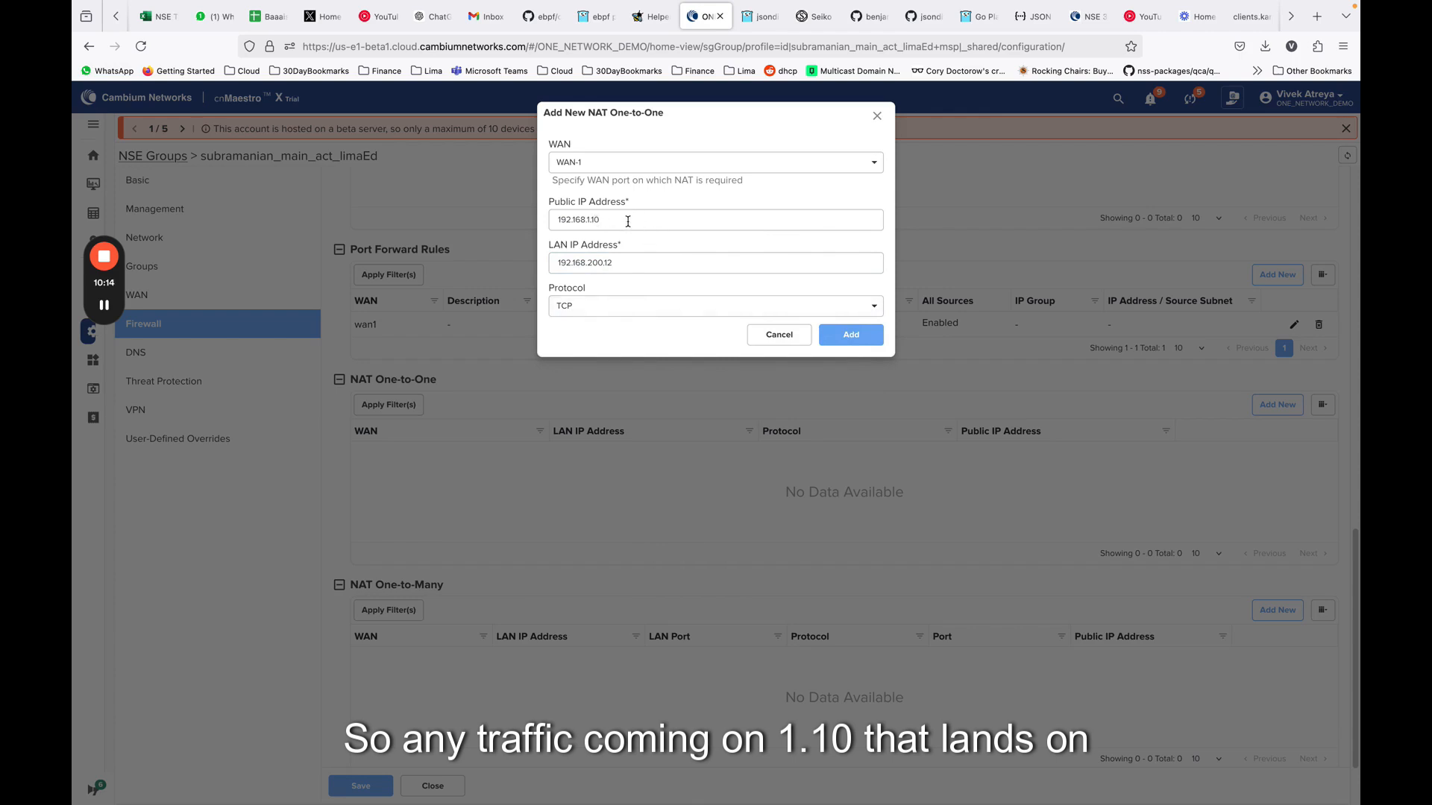
Review the NAT One-to-One rule's LAN and public IP addresses, and discard the rule without adding it
{"action": "double_click", "coordinate": [581, 267]}
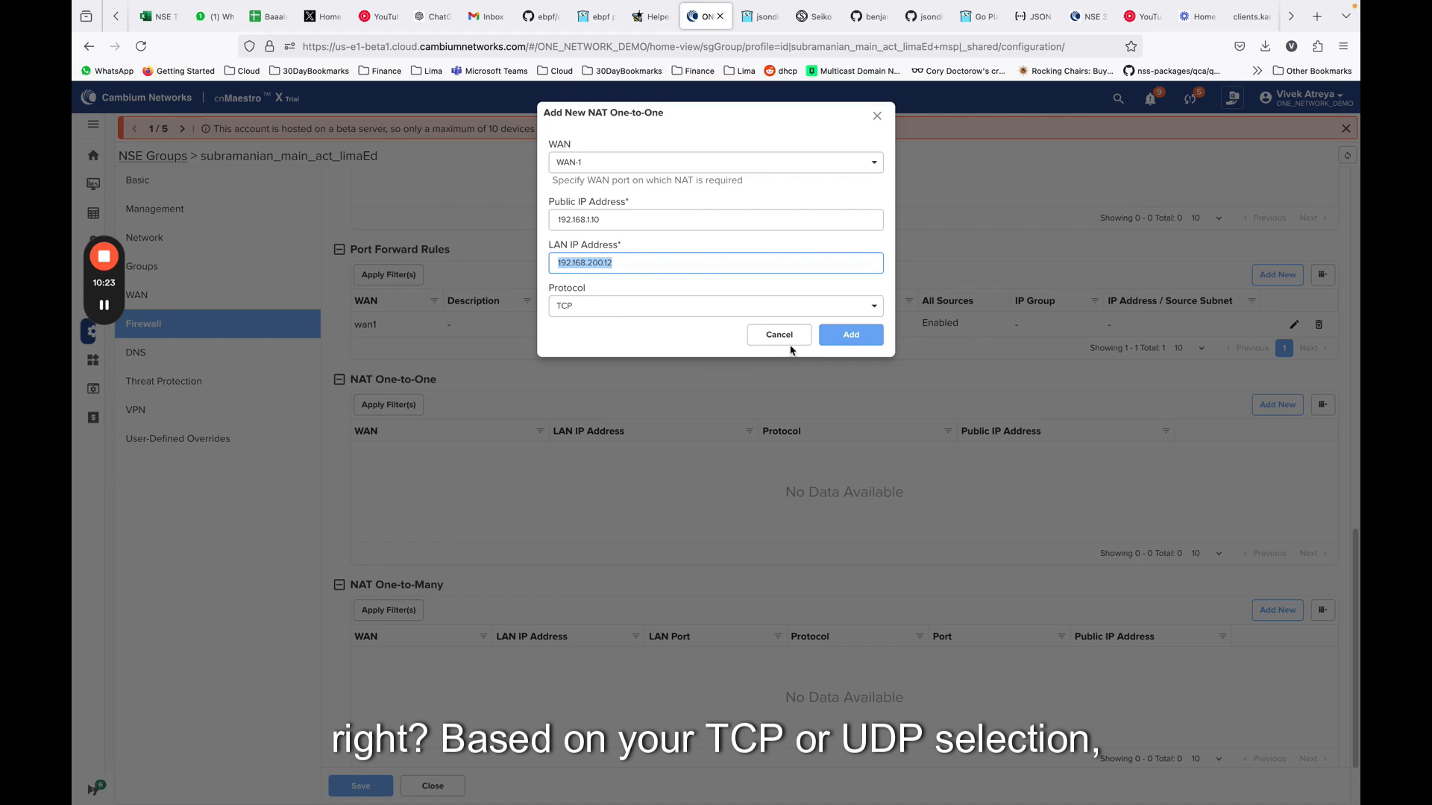
{"action": "triple_click", "coordinate": [608, 220]}
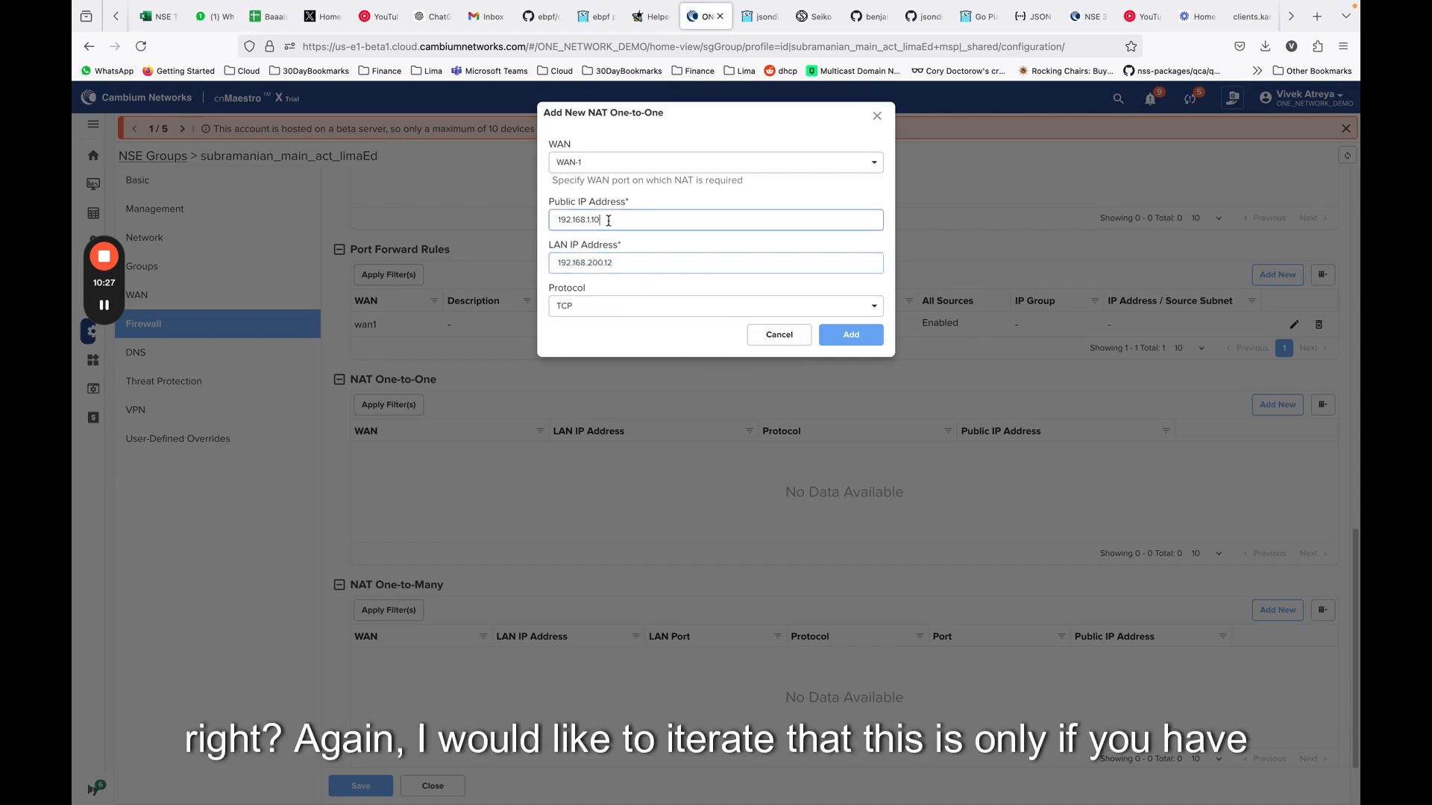
{"action": "left_click", "coordinate": [790, 341]}
Review the fields of a new NAT One-to-Many rule and close the form without adding it
{"action": "scroll", "coordinate": [644, 327], "scroll_direction": "down", "scroll_amount": 1}
{"action": "scroll", "coordinate": [645, 326], "scroll_direction": "down", "scroll_amount": 2}
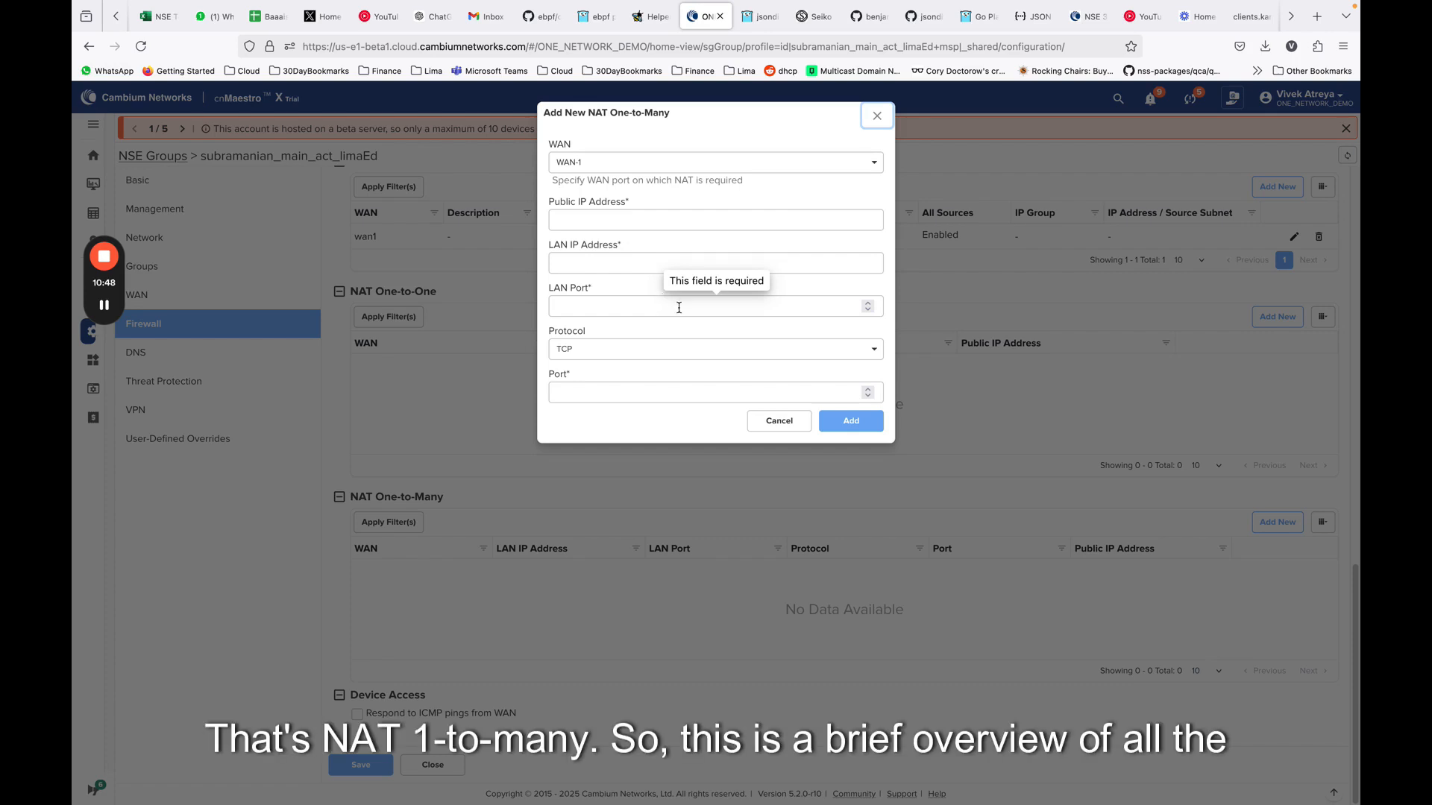
{"action": "left_click", "coordinate": [778, 421]}
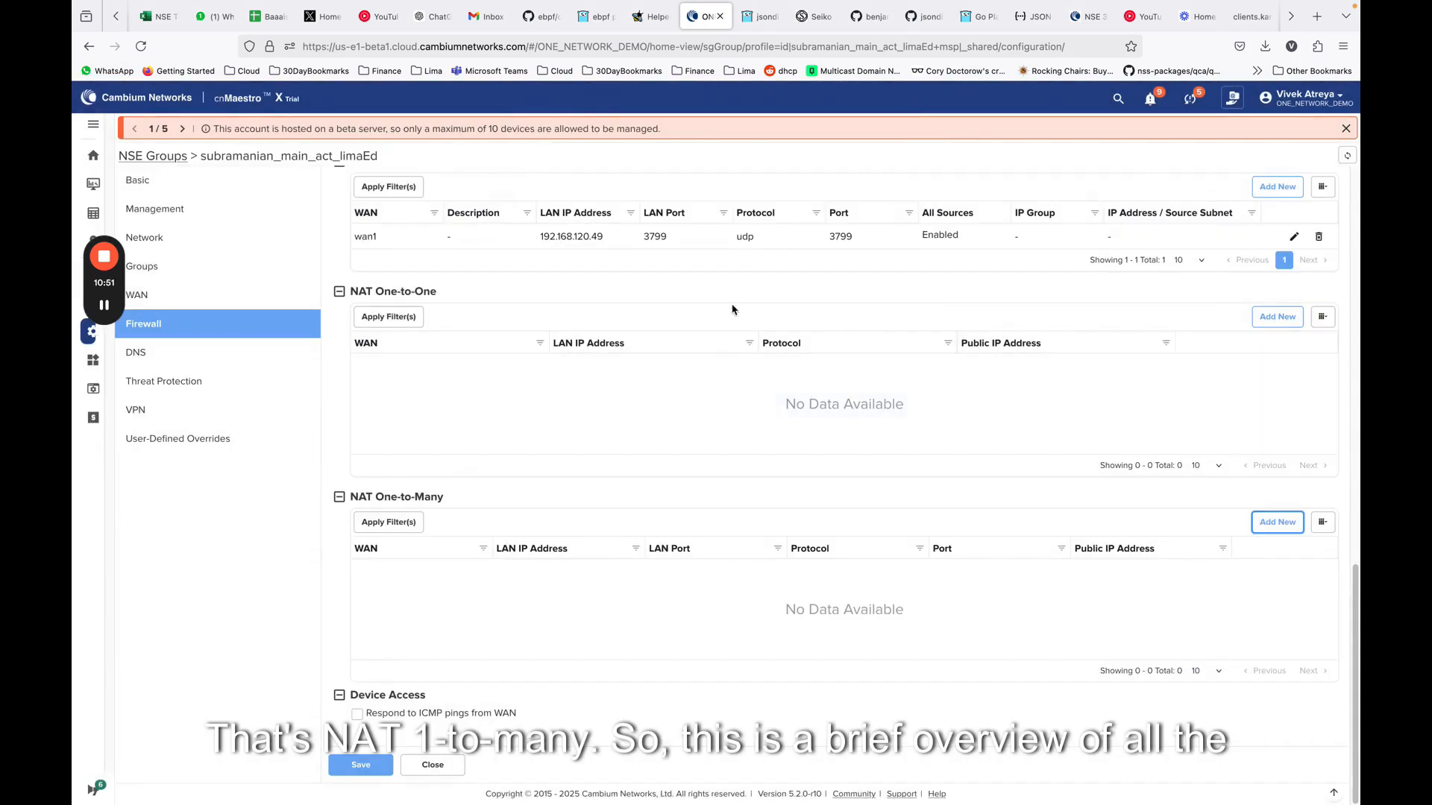
{"action": "scroll", "coordinate": [789, 305], "scroll_direction": "up", "scroll_amount": 3}
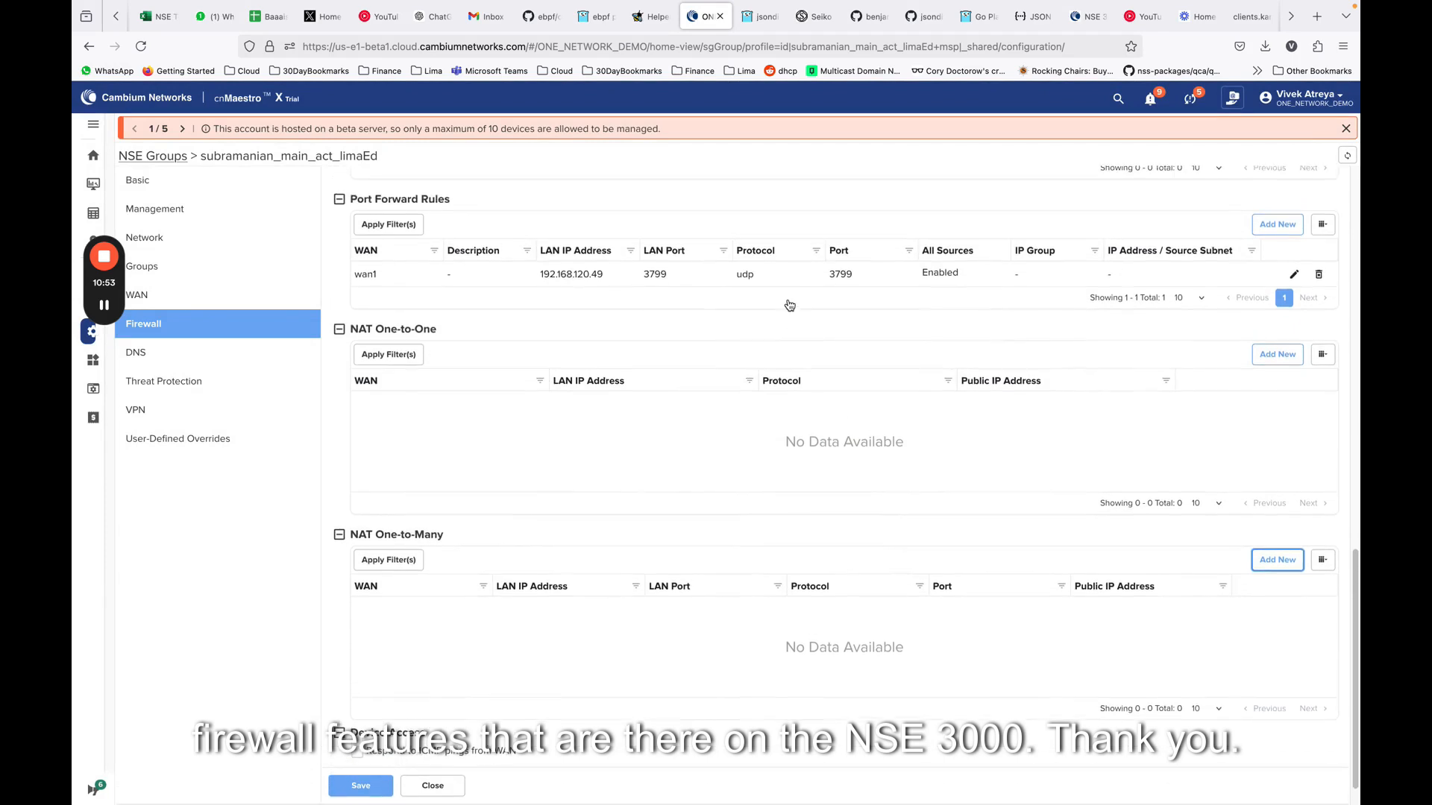